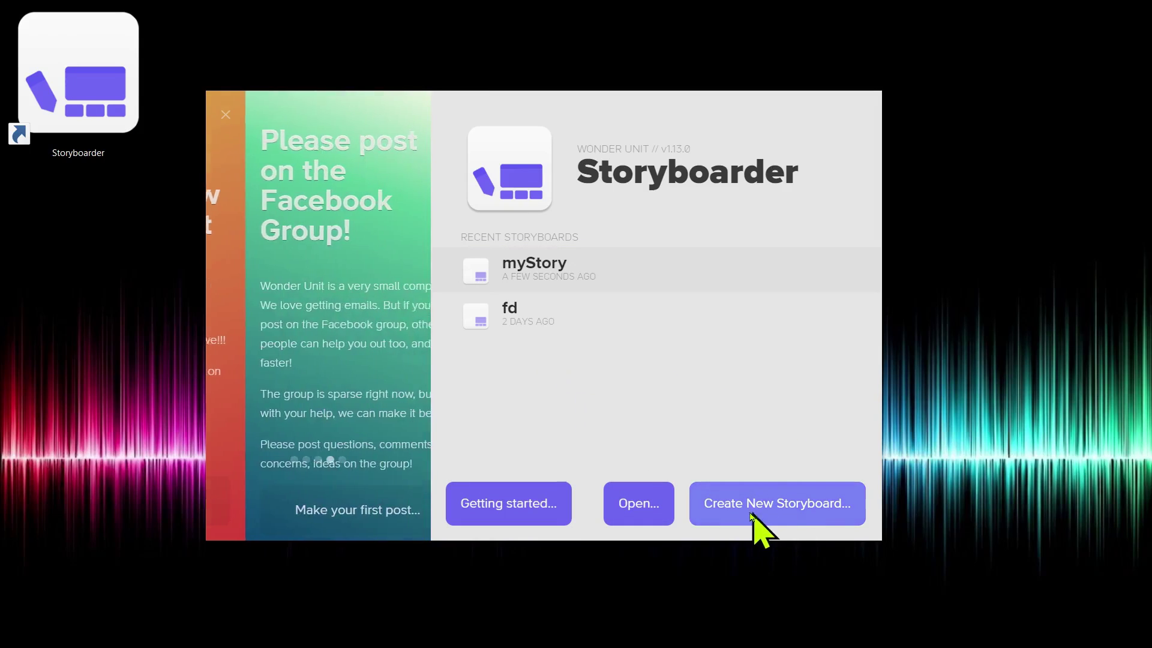
- Start a blank HD 16:9 storyboard and save it on the Desktop as 'TJStory'
click(782, 513)
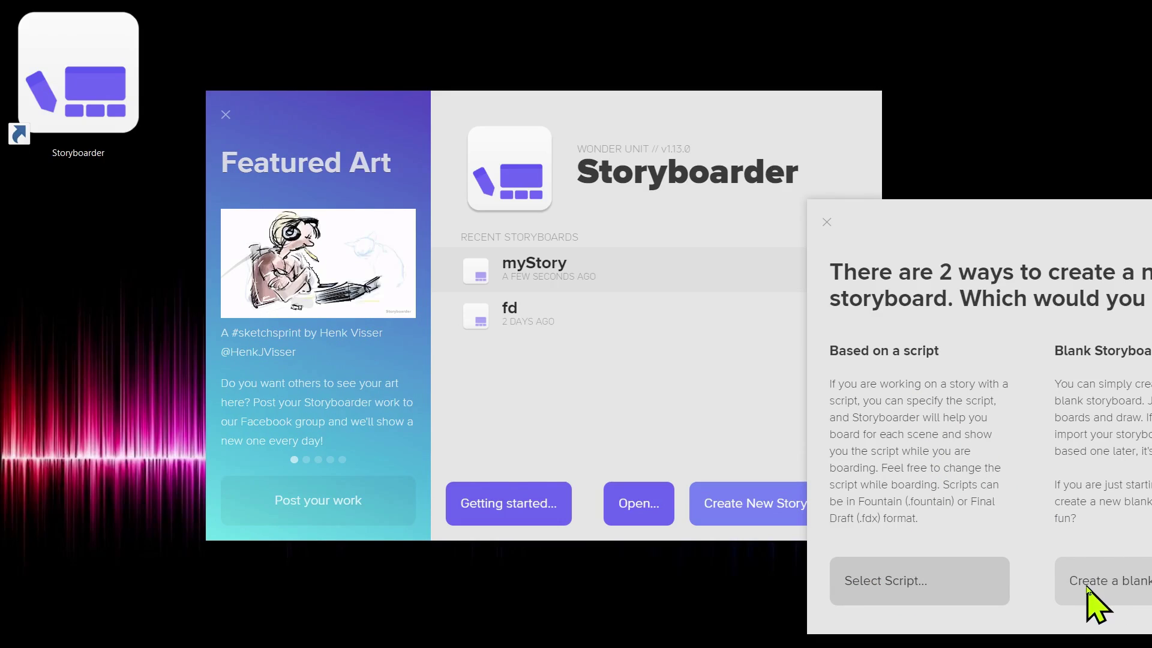
click(1098, 592)
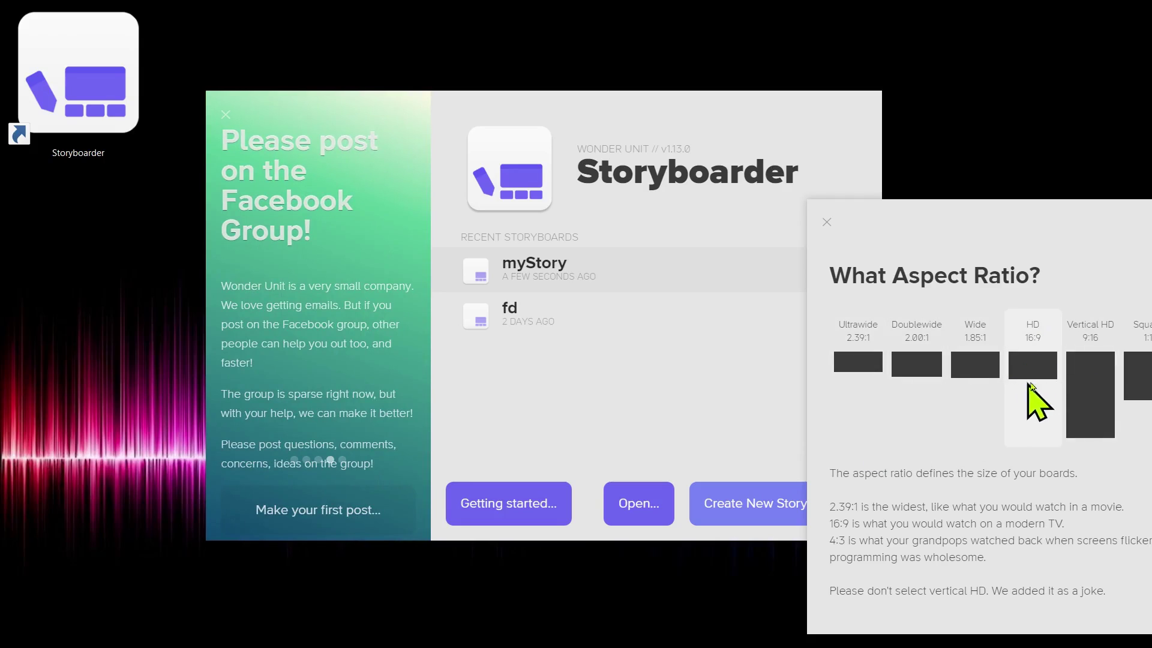
click(1037, 360)
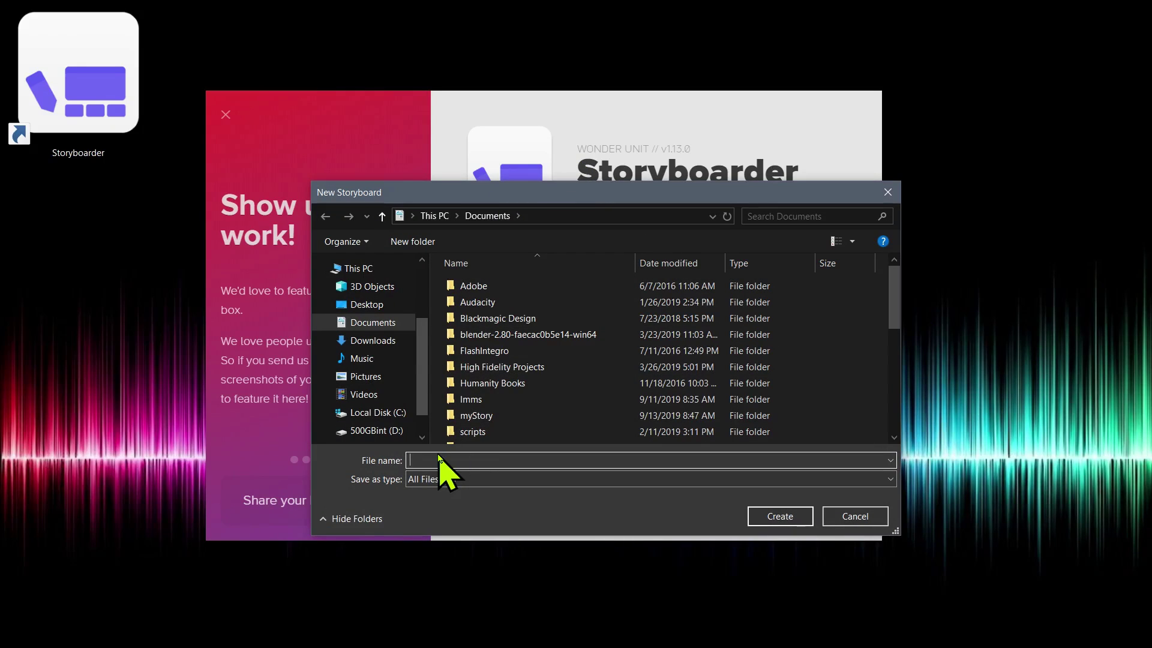
click(362, 305)
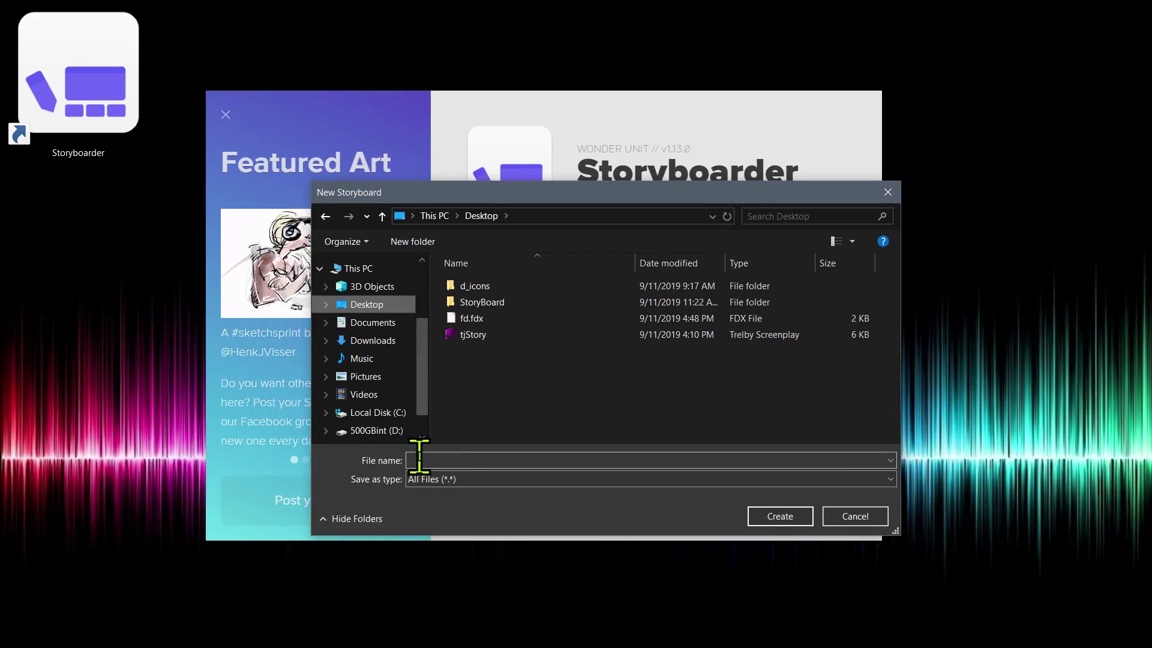
click(419, 459)
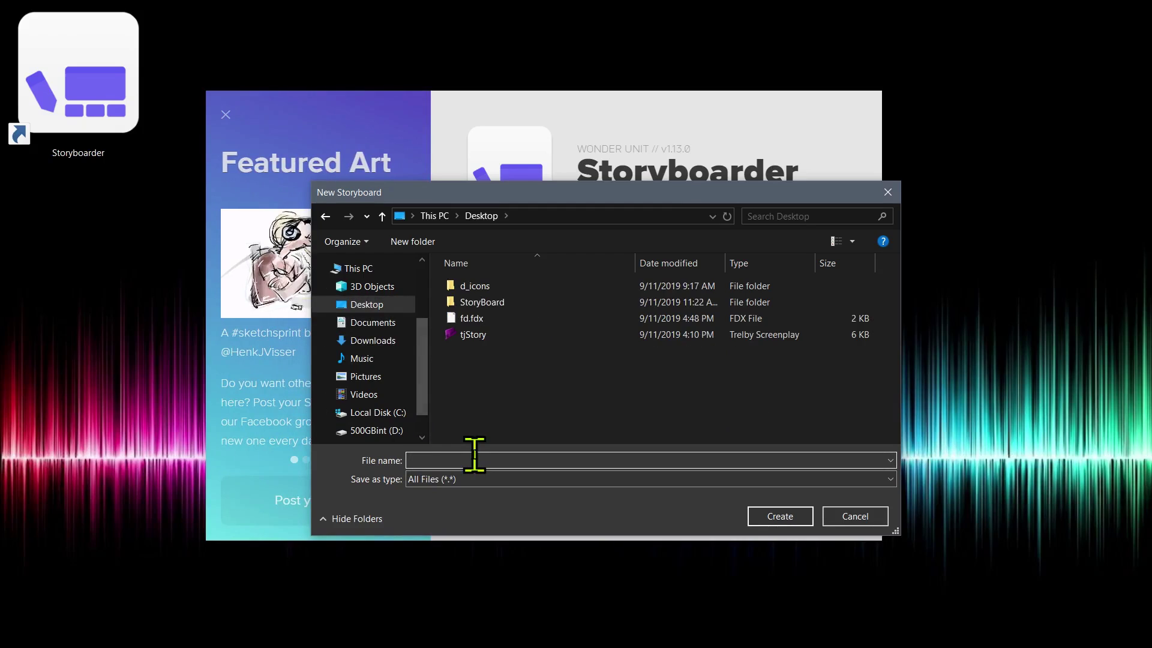
text(TJStory)
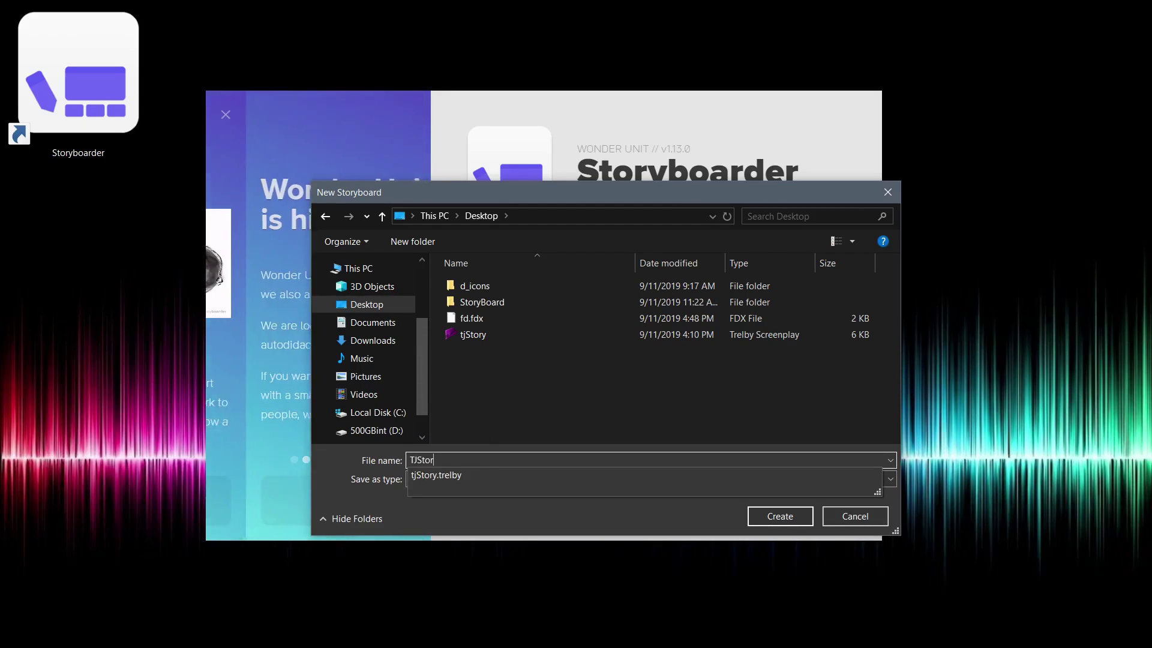
click(760, 517)
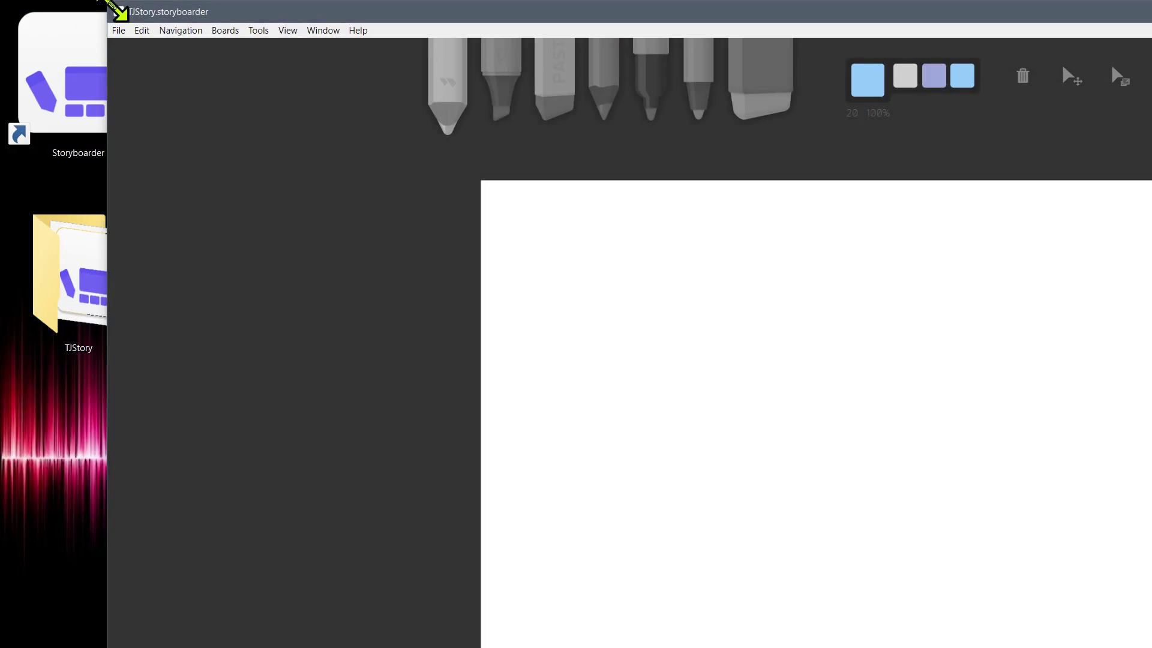
- Move the TJStory window into view and resize it so the side panel fits on screen
drag(110, 5, 37, 14)
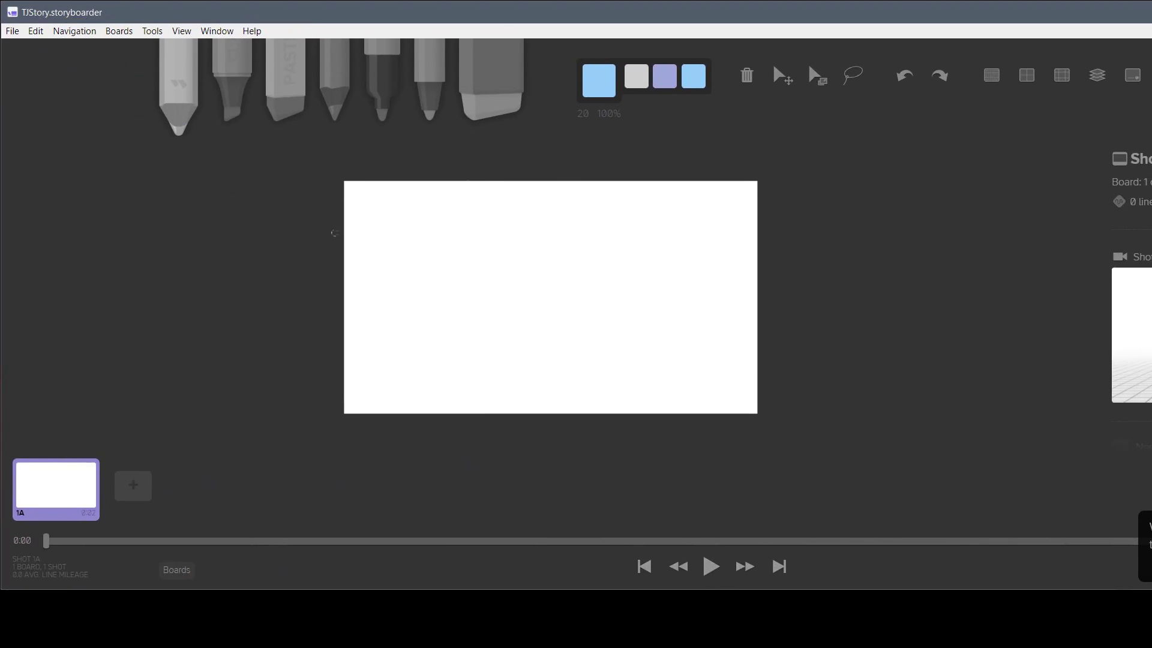
drag(1148, 589, 1140, 638)
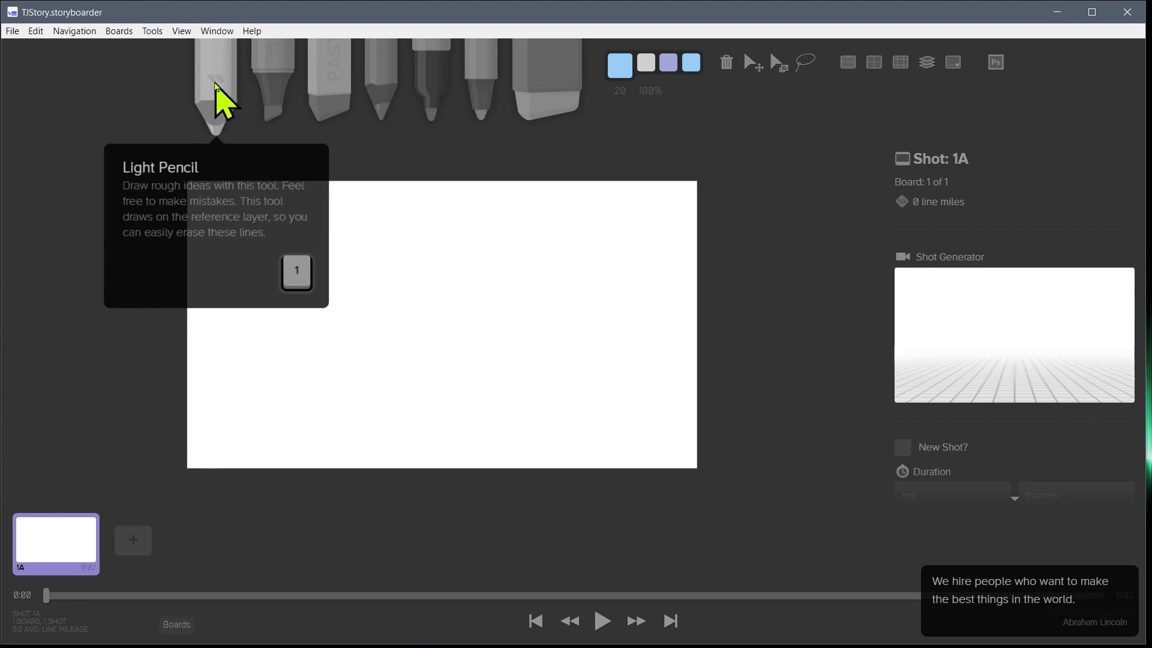
- Add light blue hatching top-left on board 1A, erase part of it, and draw a large grey marker X
drag(197, 248, 242, 244)
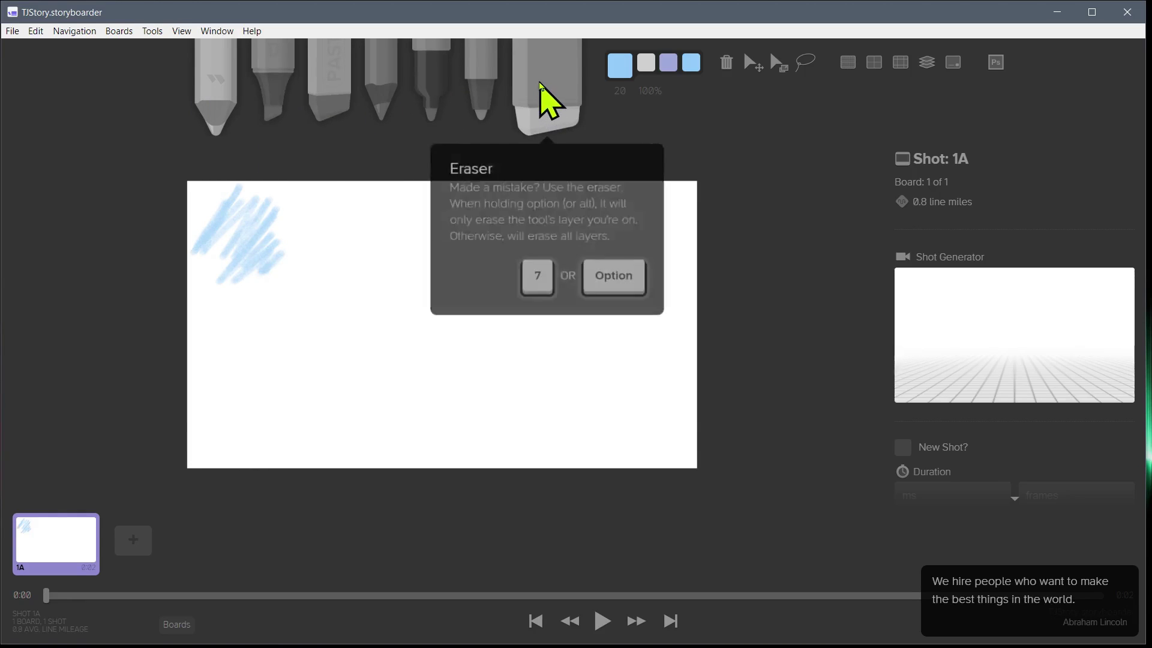
click(540, 85)
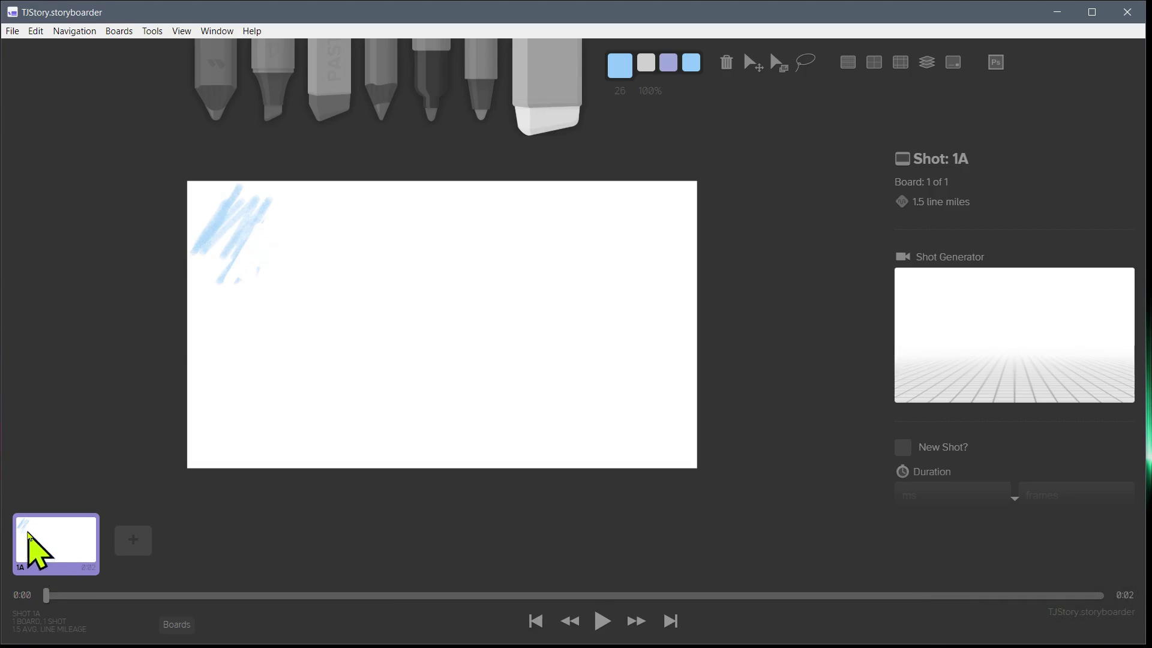
click(264, 114)
drag(581, 226, 338, 420)
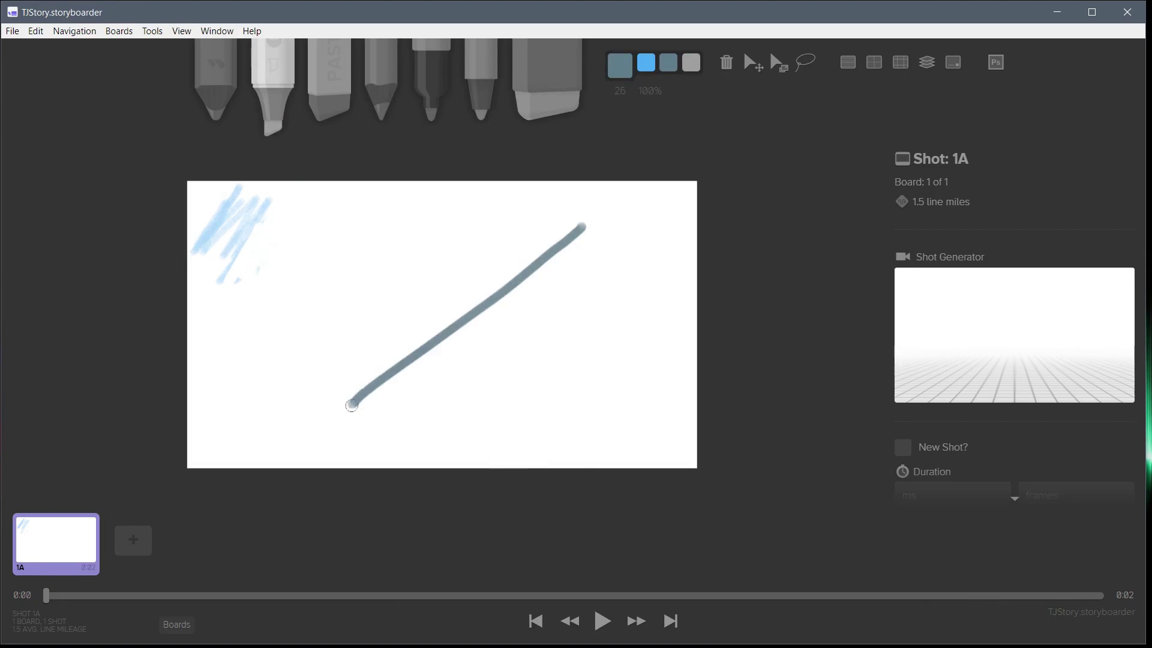
drag(283, 193, 633, 460)
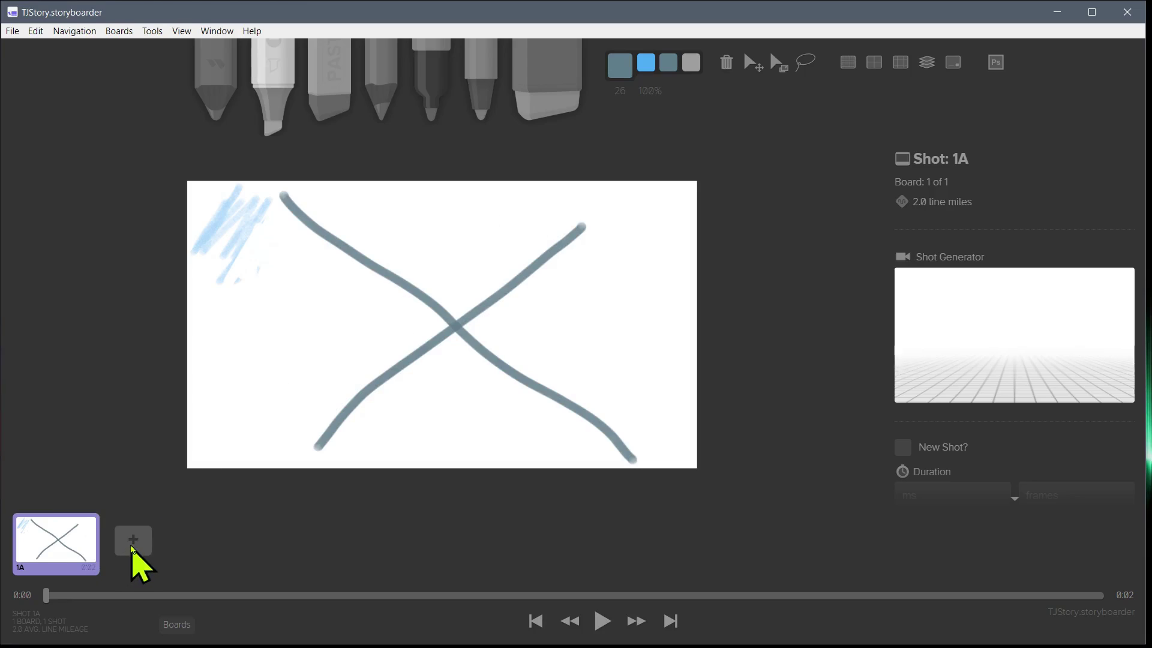
- Add board 2A and draw pink and orange pen lines on it
click(133, 539)
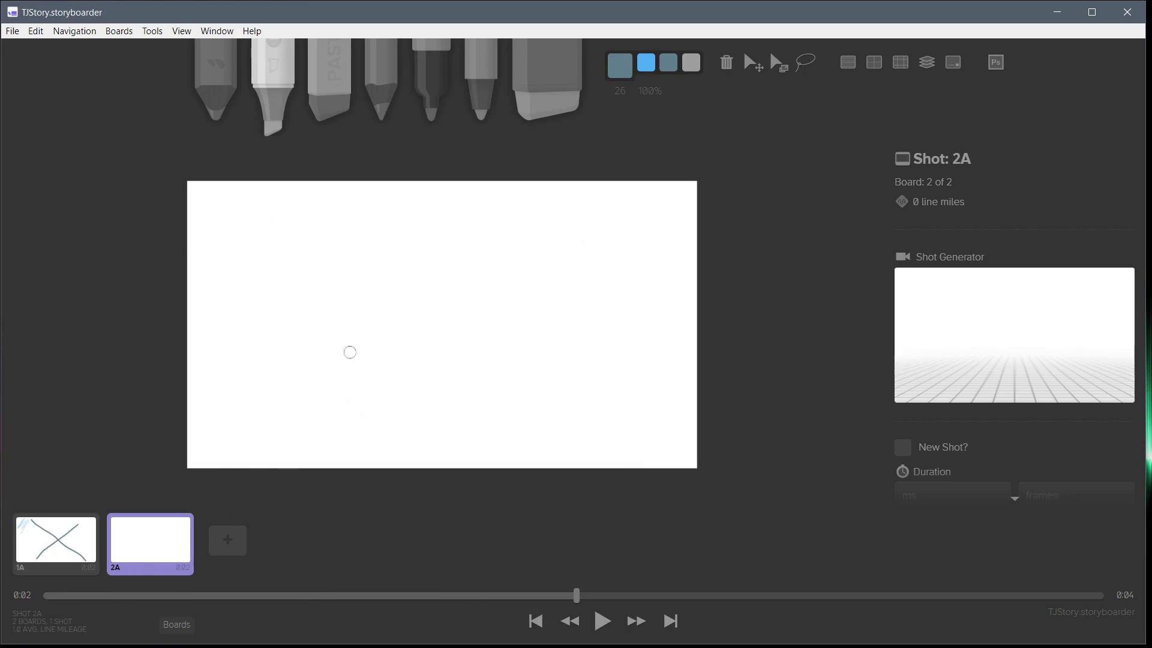
click(442, 103)
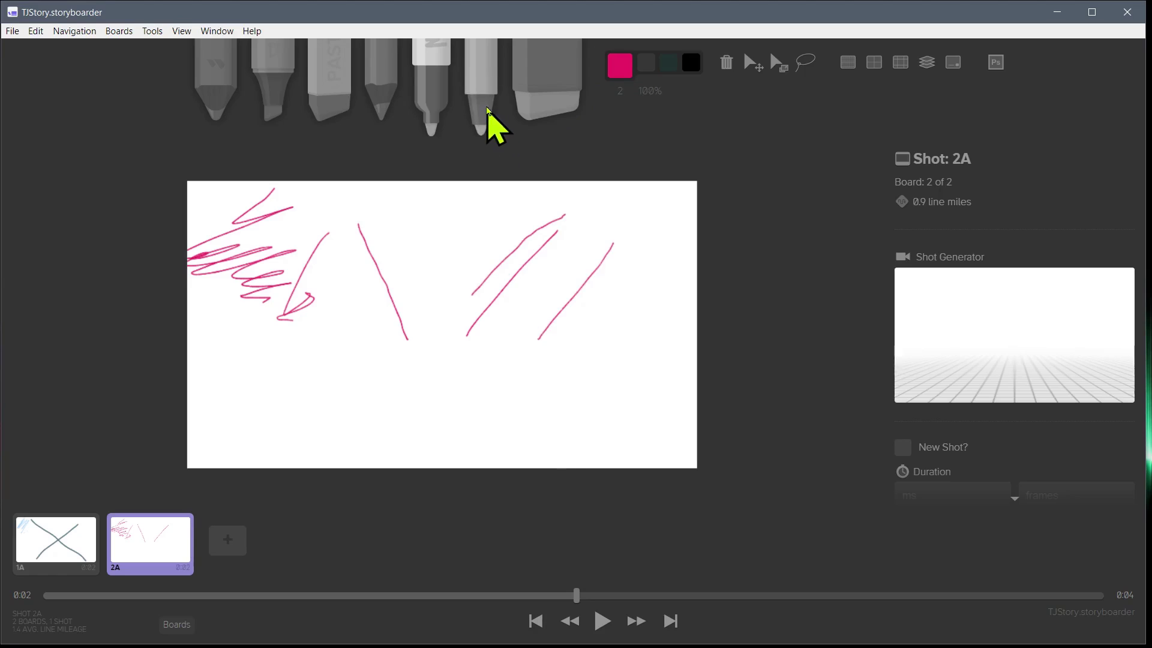
click(487, 117)
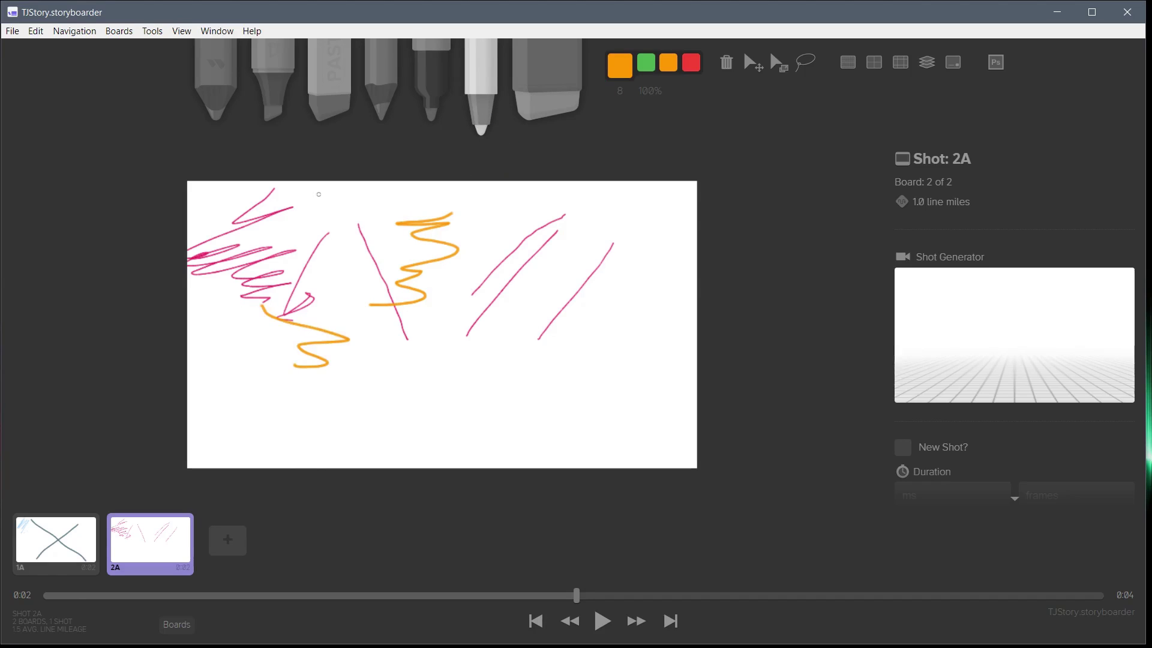
- Scribble soft purple pastel strokes on the left of board 2A
click(336, 107)
mouse_move(366, 225)
mouse_down()
mouse_move(395, 269)
mouse_move(300, 310)
mouse_move(305, 338)
mouse_up()
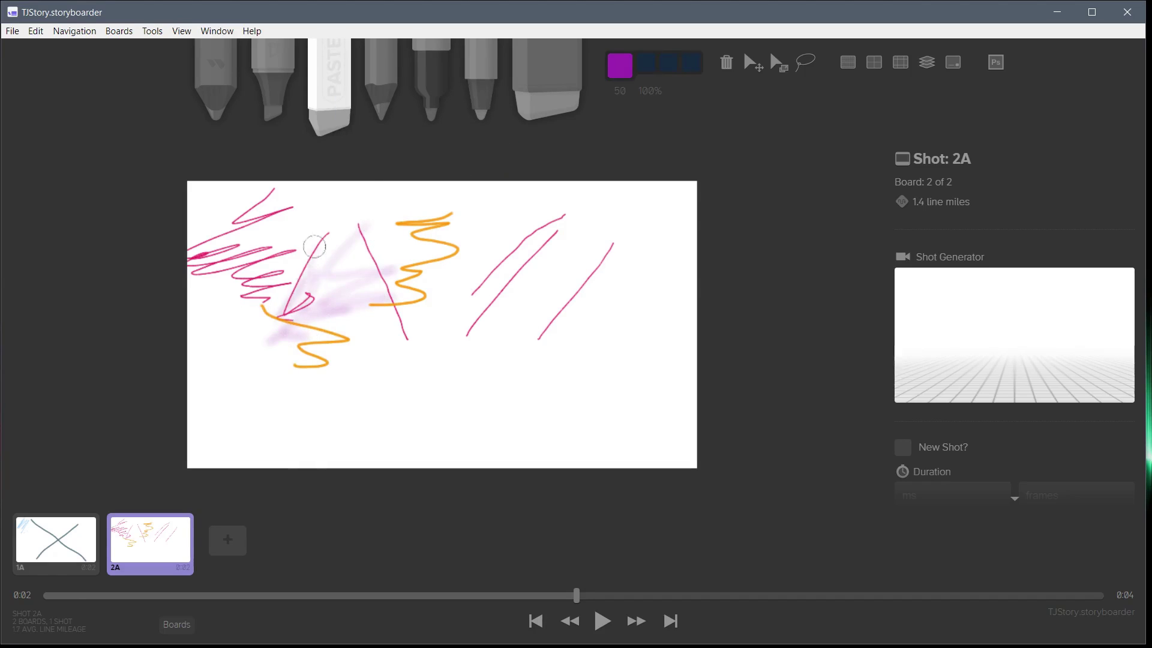
mouse_move(306, 253)
mouse_down()
mouse_move(229, 339)
mouse_move(220, 303)
mouse_move(245, 269)
mouse_move(204, 367)
mouse_move(267, 317)
mouse_move(242, 343)
mouse_up()
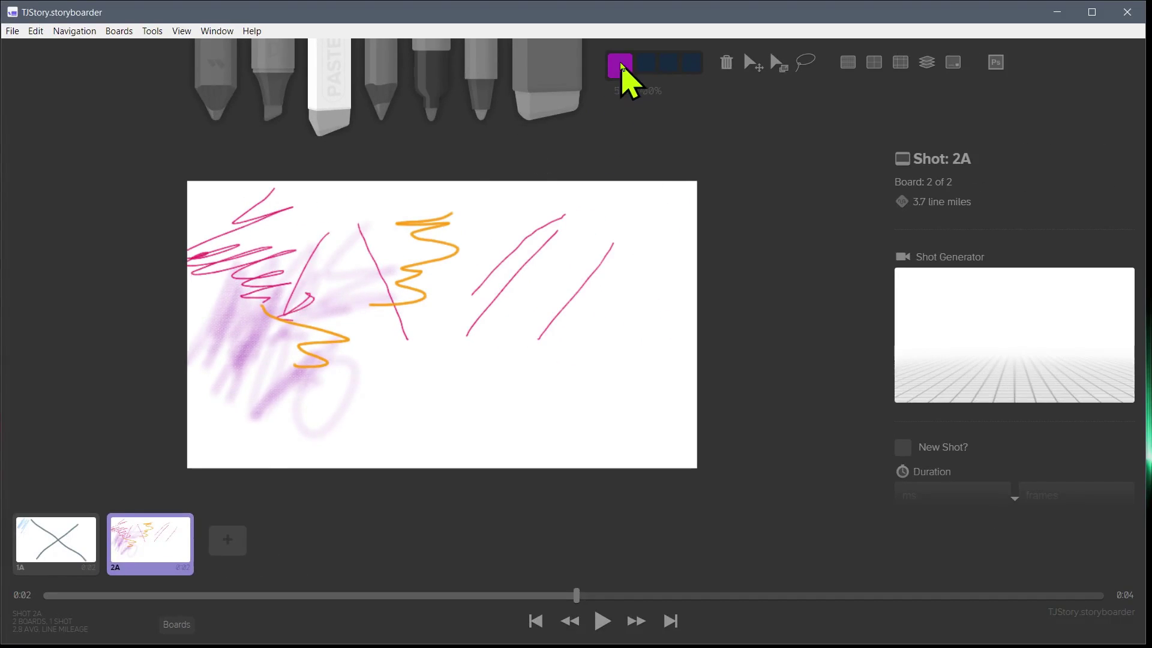
- Pick cyan from the palette and scribble a cyan stroke across the middle
click(622, 69)
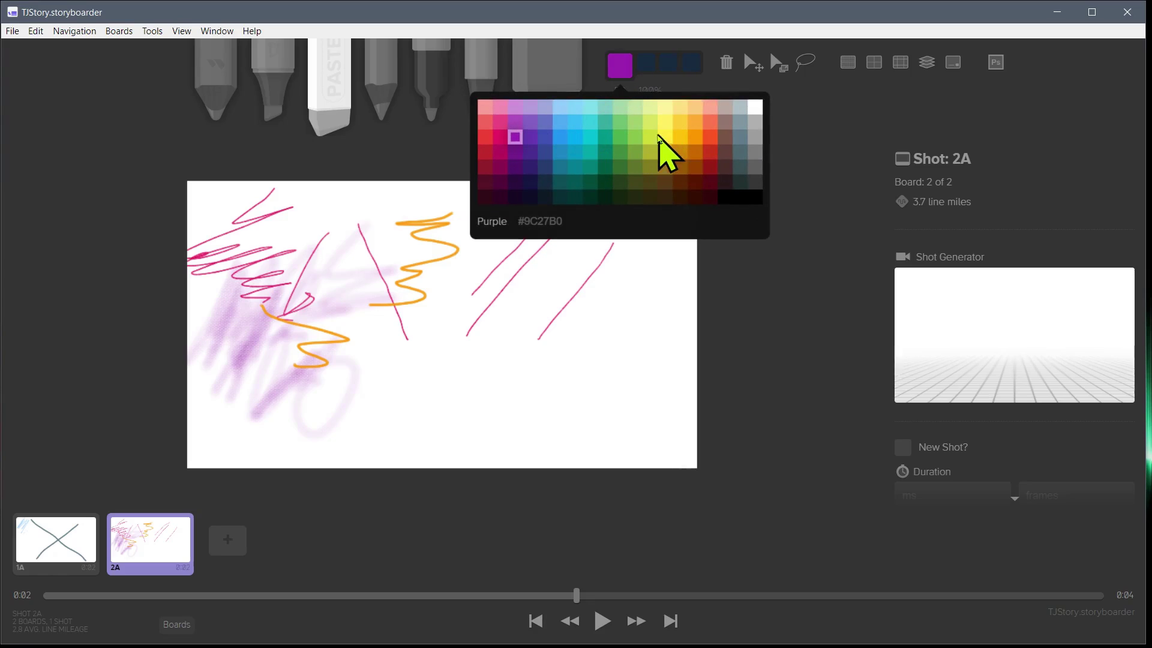
click(581, 140)
mouse_move(438, 294)
mouse_down()
mouse_move(413, 326)
mouse_move(493, 273)
mouse_move(399, 329)
mouse_move(452, 256)
mouse_move(390, 333)
mouse_up()
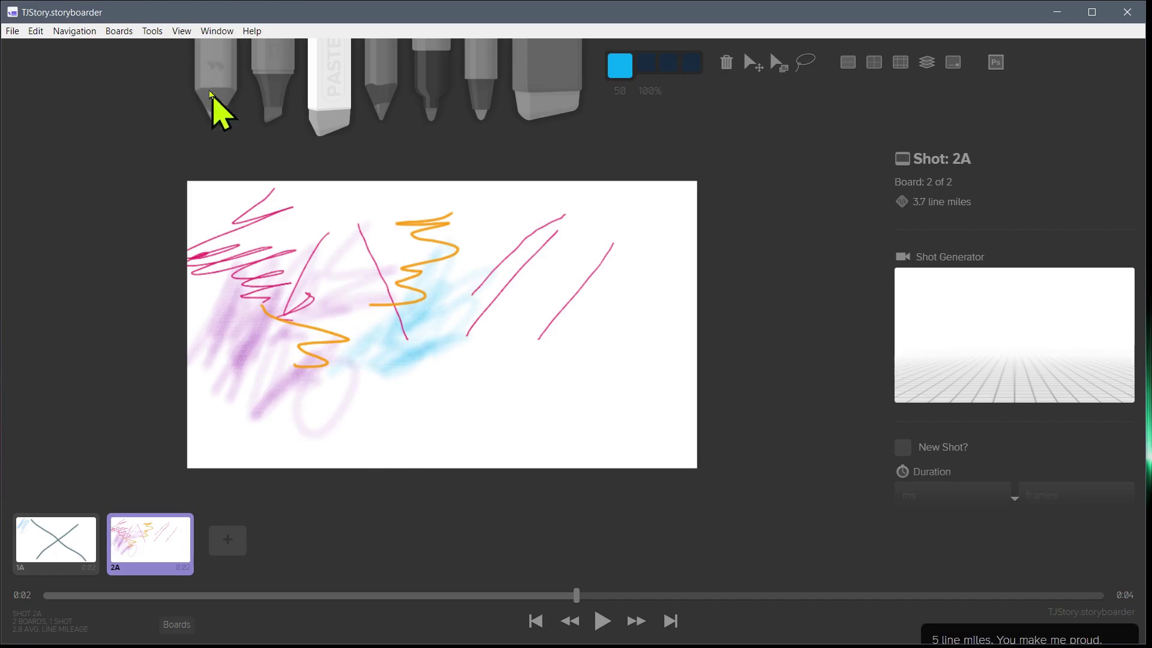
- Enlarge the Light Pencil brush and paint a large light blue wash across the board
click(213, 99)
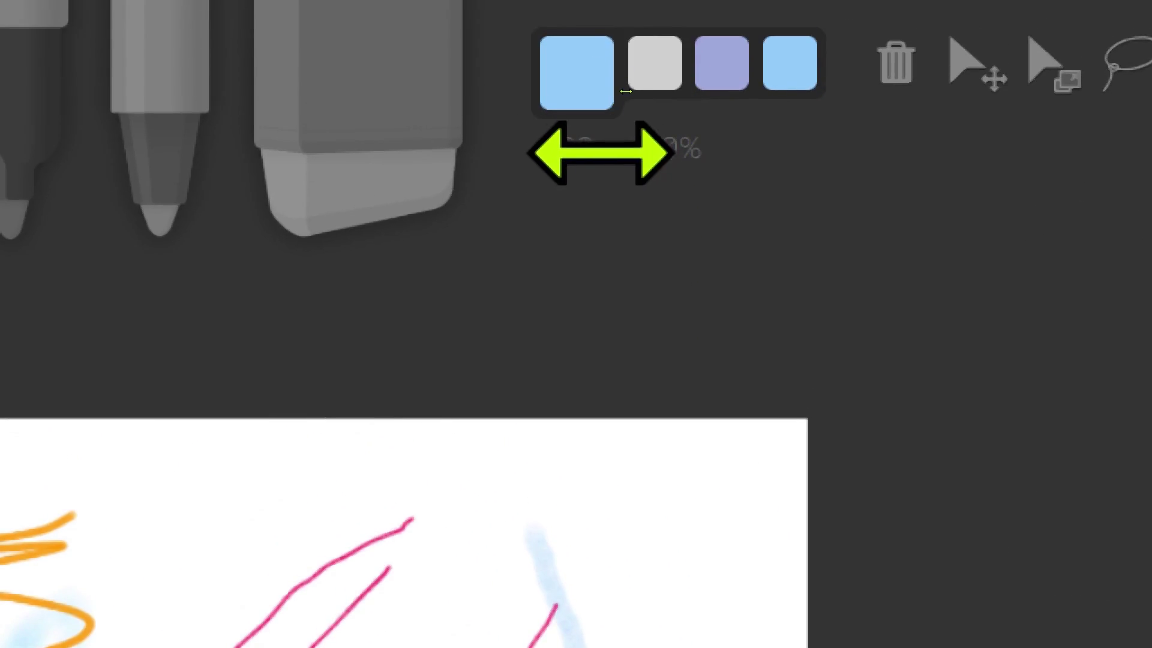
mouse_move(621, 96)
mouse_down()
mouse_move(750, 108)
mouse_move(496, 108)
mouse_move(707, 98)
mouse_move(730, 162)
mouse_move(606, 180)
mouse_up()
mouse_move(628, 547)
mouse_down()
mouse_move(745, 644)
mouse_move(506, 578)
mouse_move(398, 604)
mouse_move(515, 645)
mouse_move(398, 586)
mouse_move(545, 618)
mouse_up()
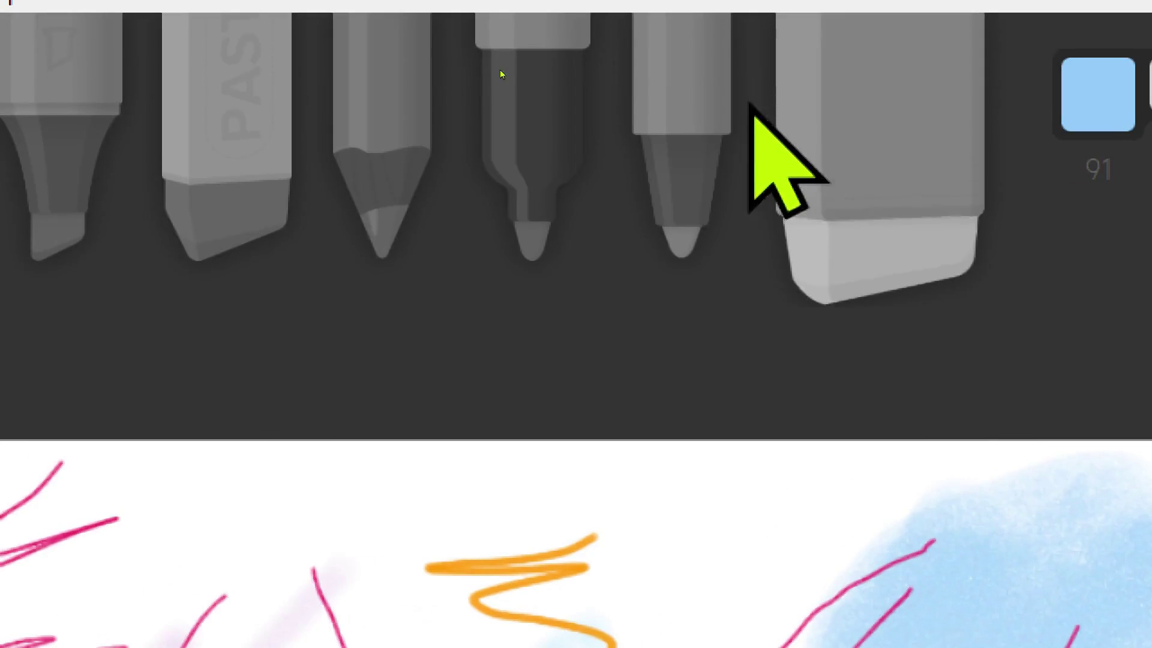
- Draw a thin orange zigzag on the board
click(708, 150)
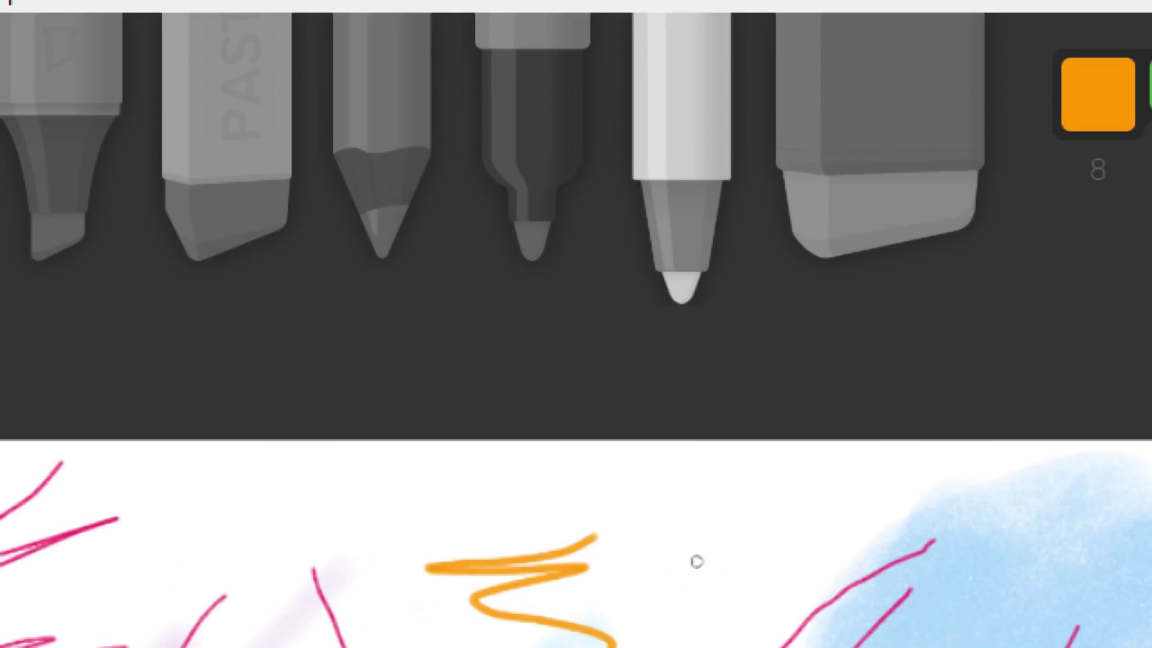
mouse_move(687, 565)
mouse_down()
mouse_move(779, 516)
mouse_move(723, 597)
mouse_move(744, 613)
mouse_up()
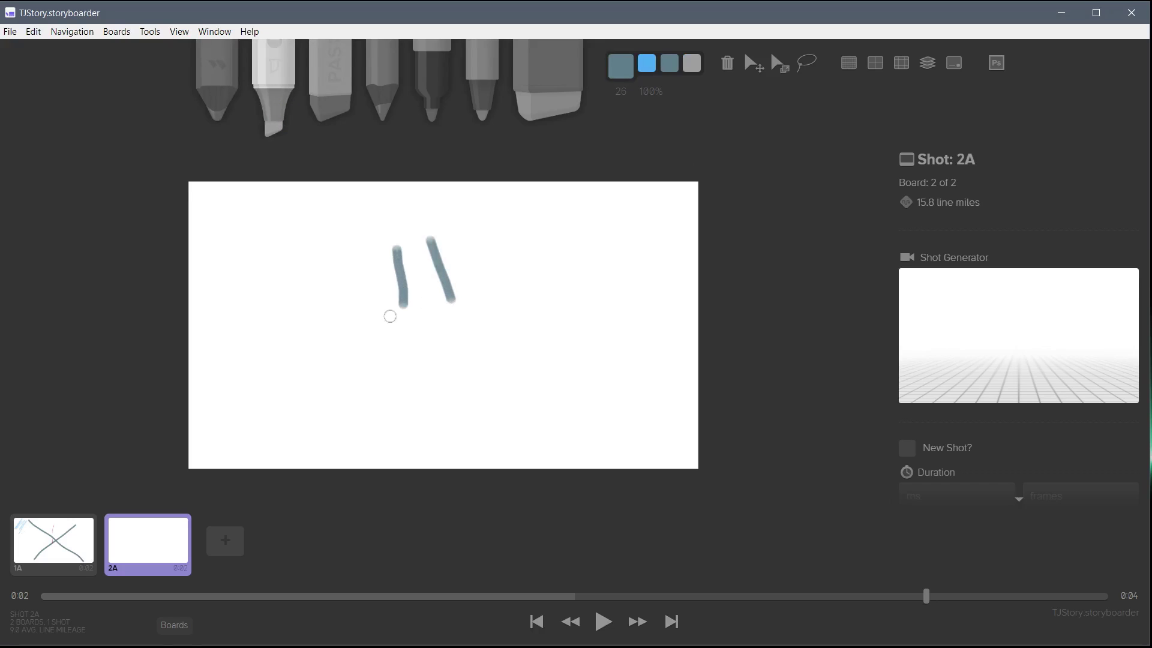
- Draw the curved smile under the eyes and shift the drawing slightly with Move Mode
drag(343, 311, 484, 315)
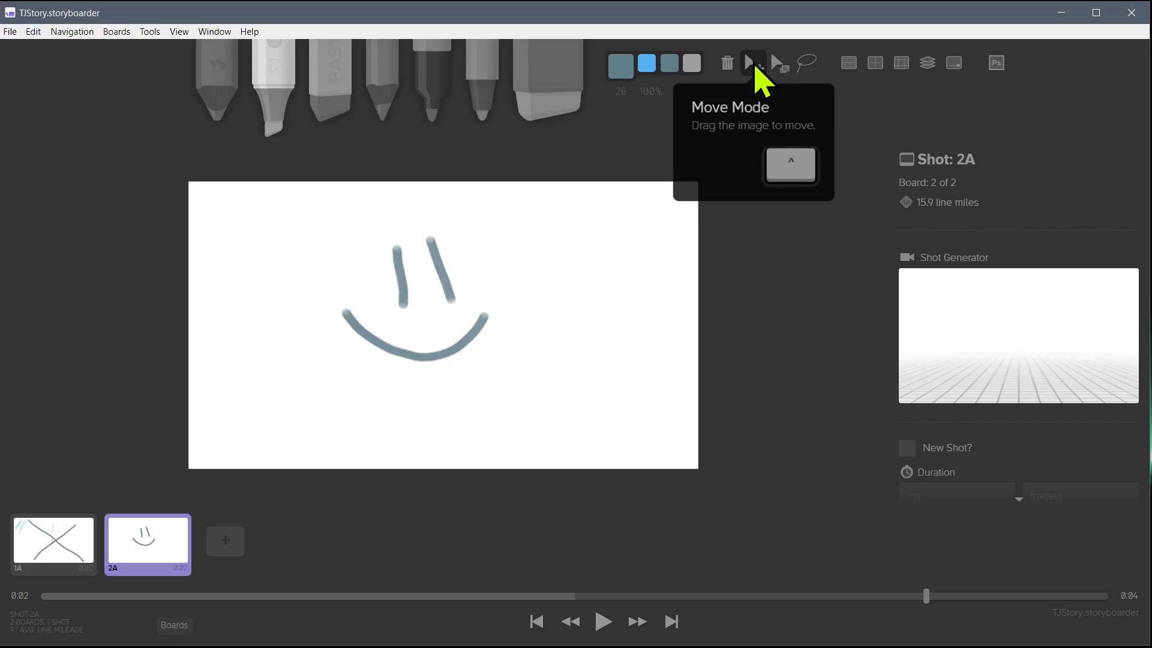
click(757, 78)
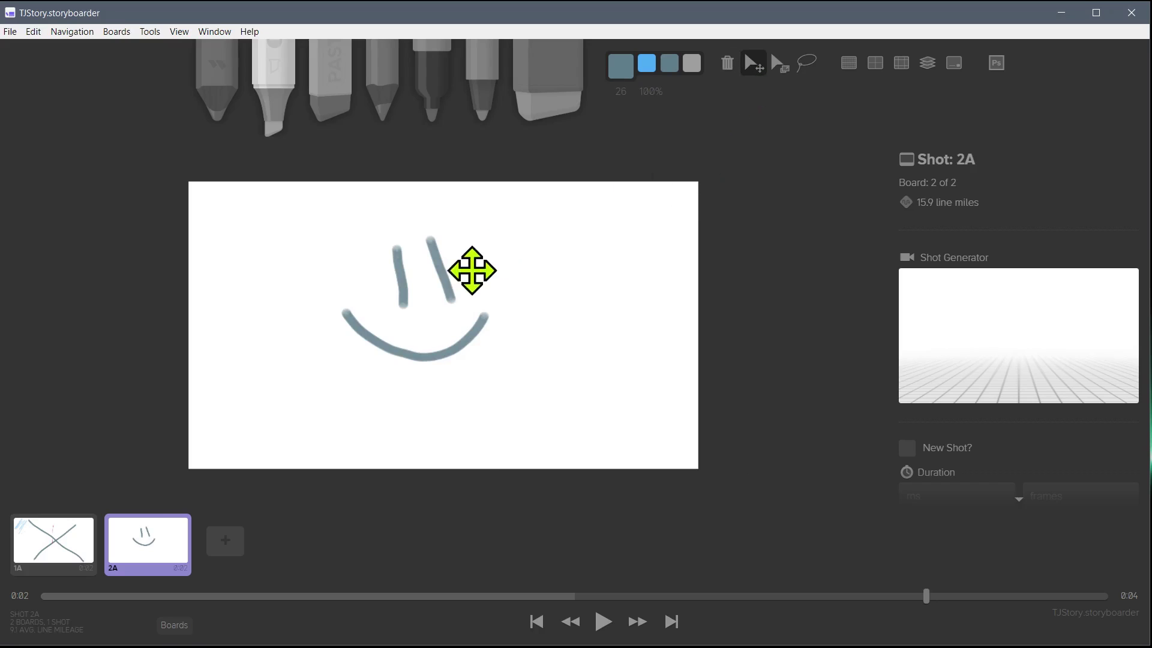
mouse_move(433, 308)
mouse_down()
mouse_move(349, 288)
mouse_move(514, 350)
mouse_move(503, 337)
mouse_move(324, 285)
mouse_move(241, 232)
mouse_move(342, 360)
mouse_move(556, 300)
mouse_move(553, 314)
mouse_move(441, 305)
mouse_up()
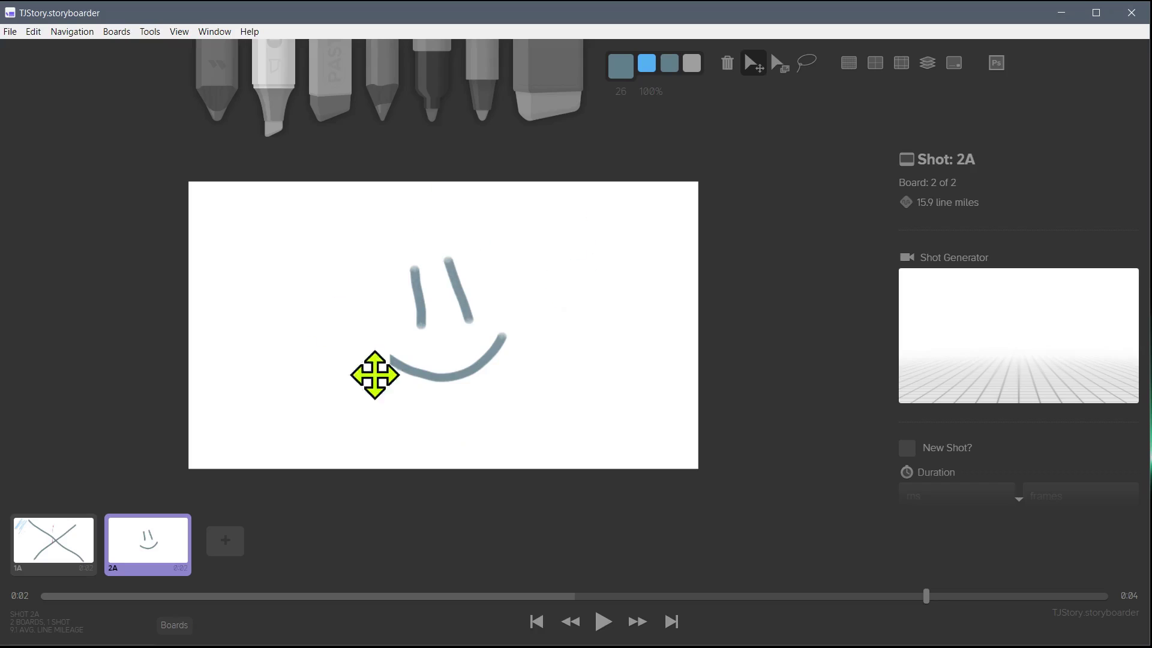
- Add a light blue pastel scribble, a grey marker shape and magenta pen doodles, then shift everything left
click(334, 99)
click(754, 62)
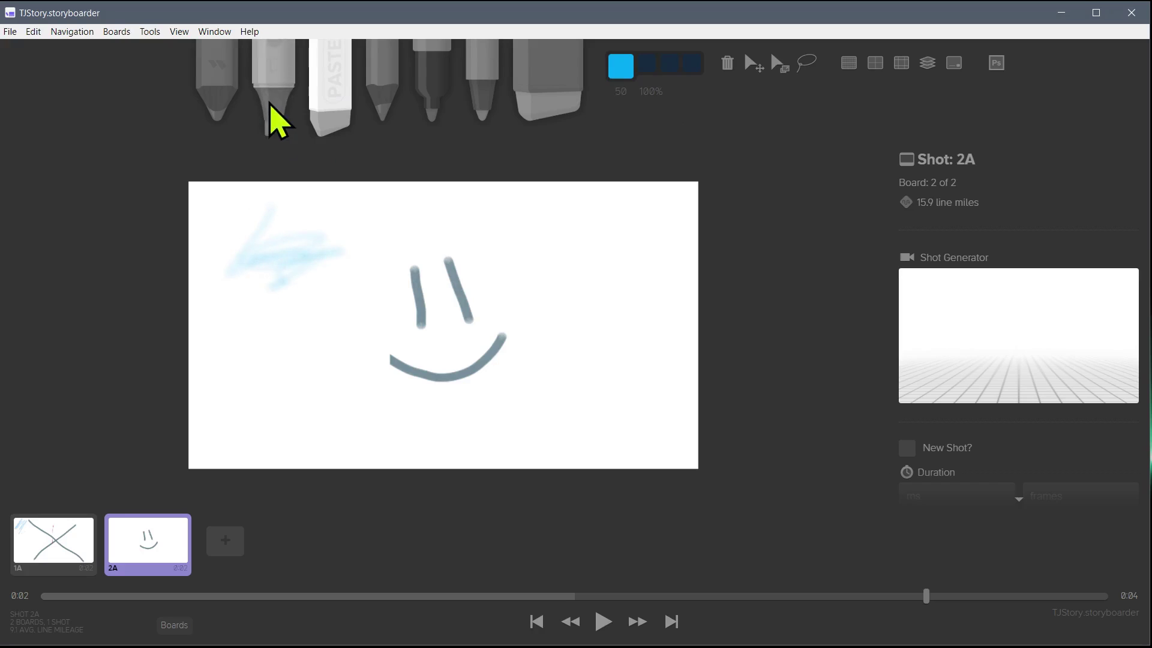
click(275, 116)
drag(260, 399, 297, 414)
click(430, 102)
drag(617, 267, 652, 269)
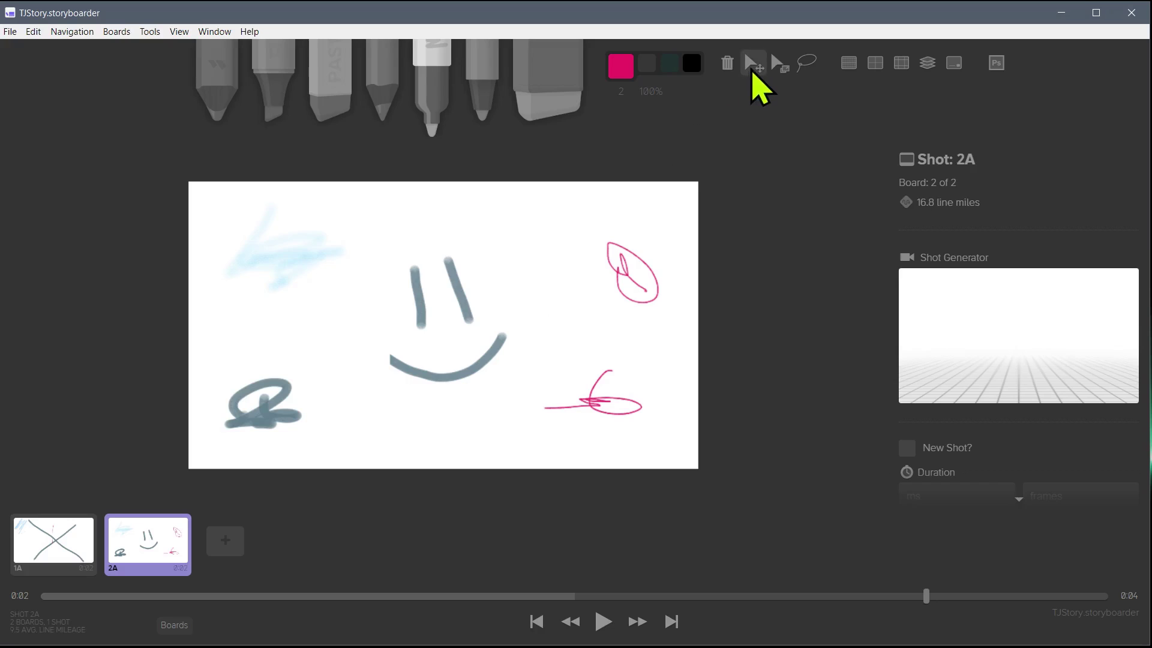
mouse_move(470, 306)
mouse_down()
mouse_move(334, 357)
mouse_move(399, 303)
mouse_move(491, 329)
mouse_move(527, 318)
mouse_move(442, 357)
mouse_move(411, 337)
mouse_move(452, 324)
mouse_move(432, 326)
mouse_up()
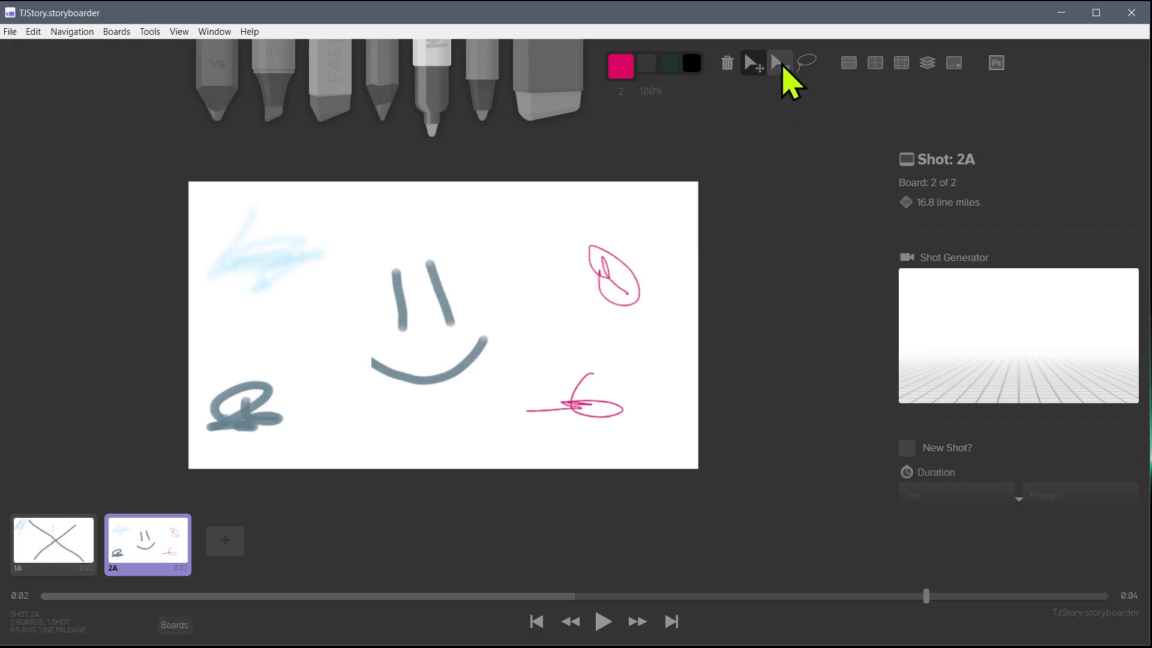
- Scale the whole drawing on board 2A down with Scale Mode
click(781, 64)
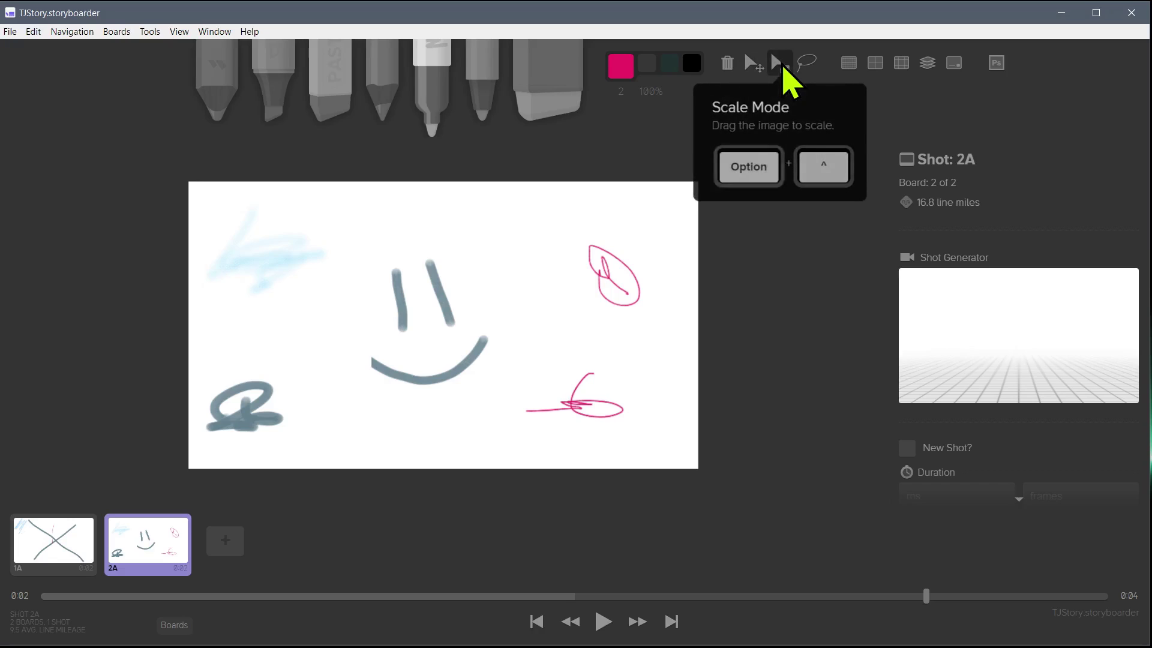
mouse_move(607, 249)
mouse_down()
mouse_move(432, 283)
mouse_move(208, 296)
mouse_move(391, 285)
mouse_move(496, 298)
mouse_move(378, 257)
mouse_move(462, 318)
mouse_move(517, 322)
mouse_move(480, 326)
mouse_move(548, 312)
mouse_up()
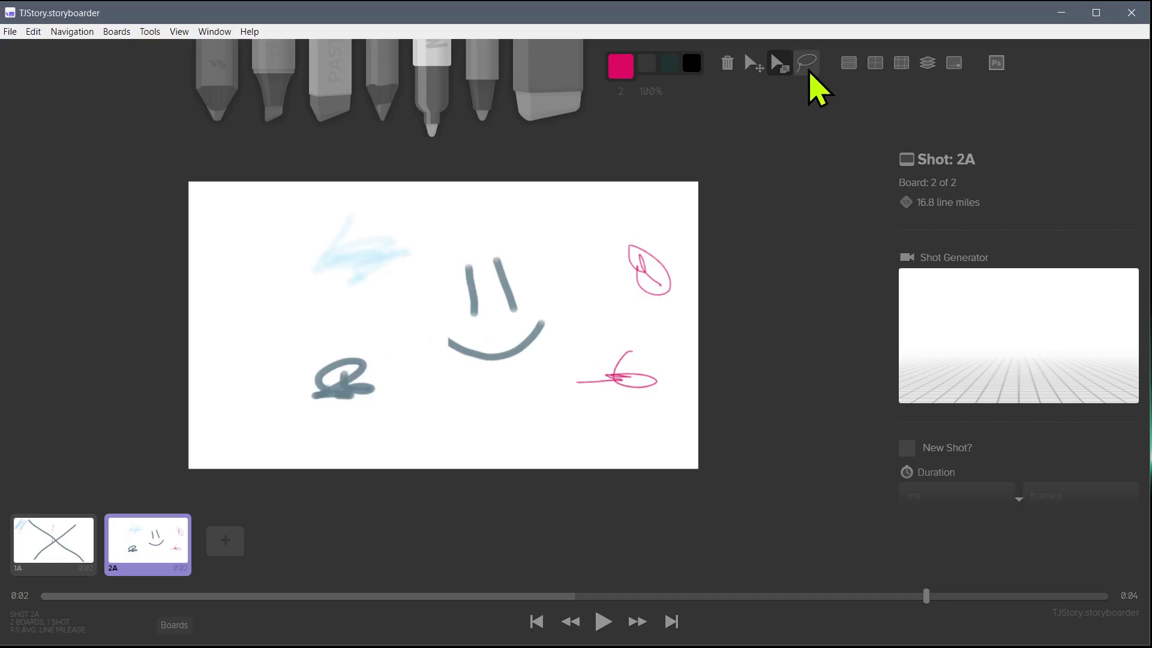
click(810, 65)
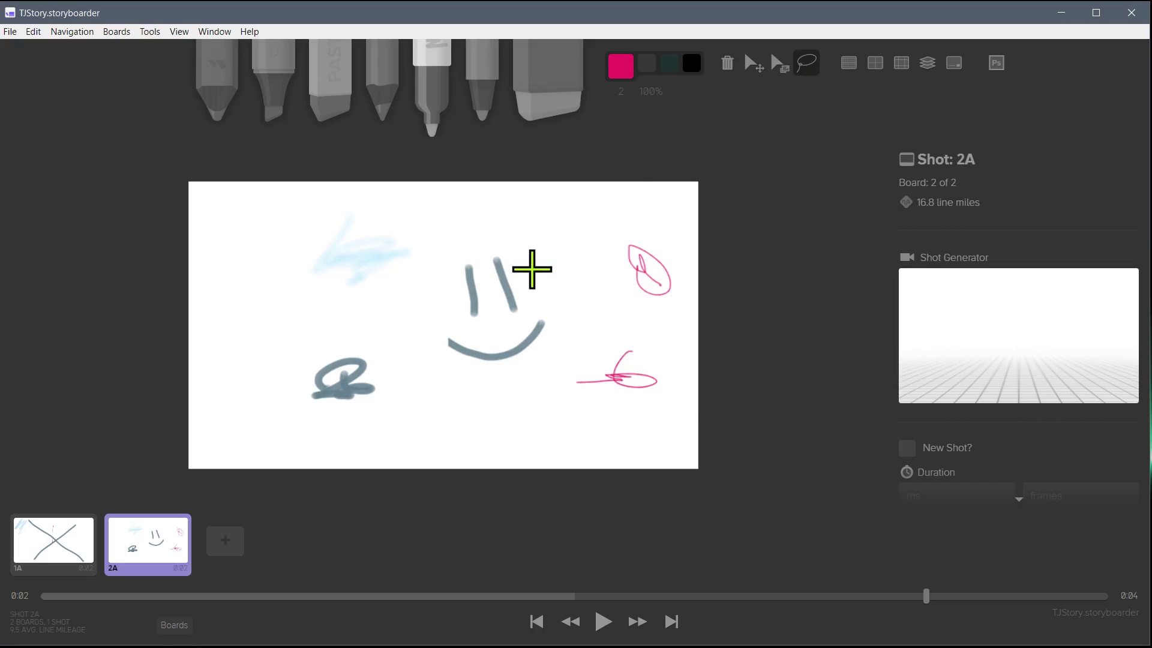
- Lasso the smiley face and nudge it slightly right and down
mouse_move(509, 236)
mouse_down()
mouse_move(434, 271)
mouse_move(413, 335)
mouse_move(429, 373)
mouse_move(472, 388)
mouse_move(528, 384)
mouse_move(570, 355)
mouse_move(579, 300)
mouse_up()
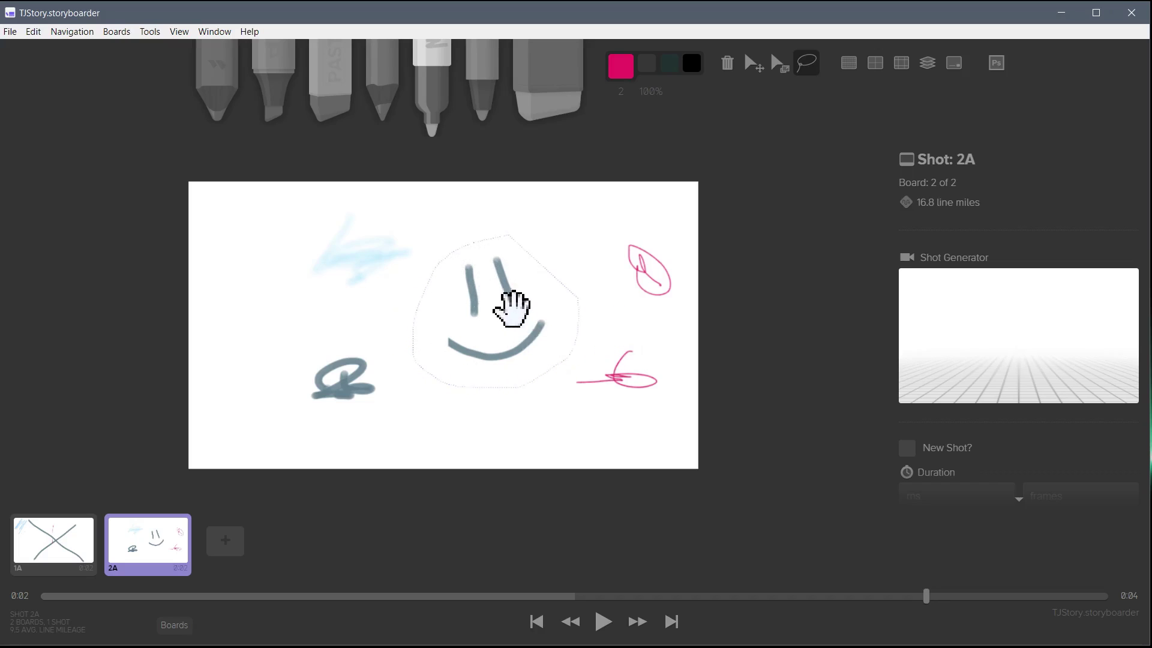
mouse_move(506, 303)
mouse_down()
mouse_move(439, 309)
mouse_move(530, 310)
mouse_move(490, 303)
mouse_move(517, 286)
mouse_move(343, 415)
mouse_move(245, 283)
mouse_move(378, 257)
mouse_move(462, 372)
mouse_move(501, 308)
mouse_up()
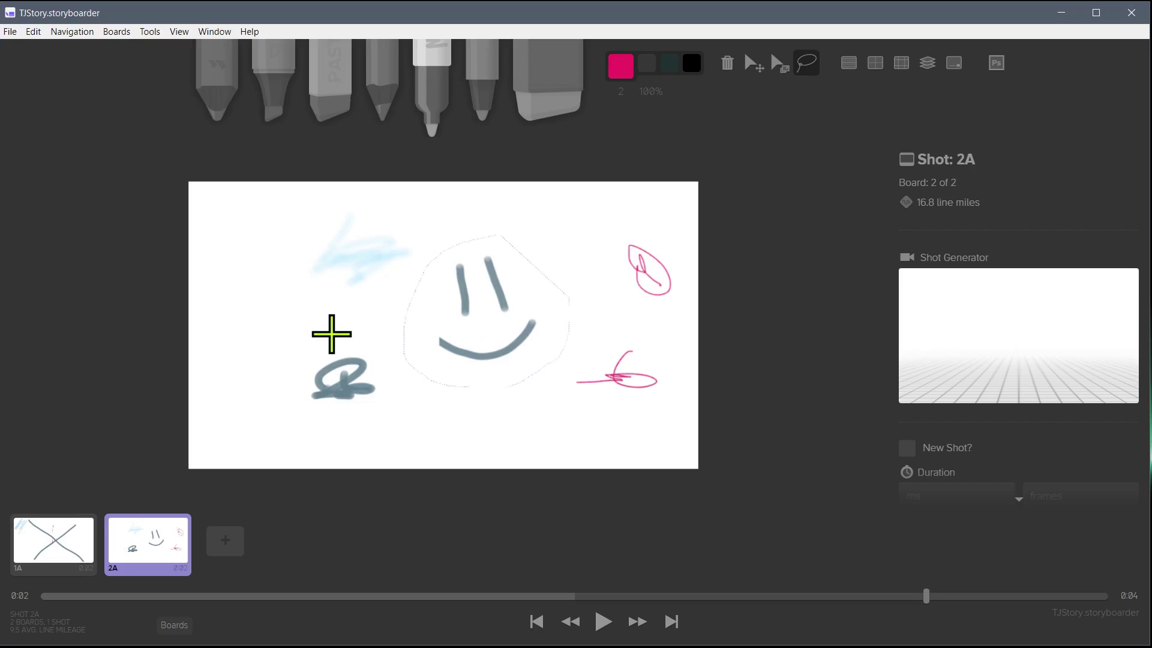
click(360, 324)
- Lasso the smiley with its surroundings, then undo the move that tore its strokes apart
mouse_move(372, 298)
mouse_down()
mouse_move(499, 312)
mouse_move(506, 370)
mouse_move(460, 408)
mouse_move(344, 422)
mouse_move(346, 369)
mouse_move(170, 292)
mouse_move(290, 311)
mouse_move(371, 371)
mouse_move(419, 431)
mouse_move(440, 431)
mouse_move(239, 307)
mouse_move(271, 331)
mouse_up()
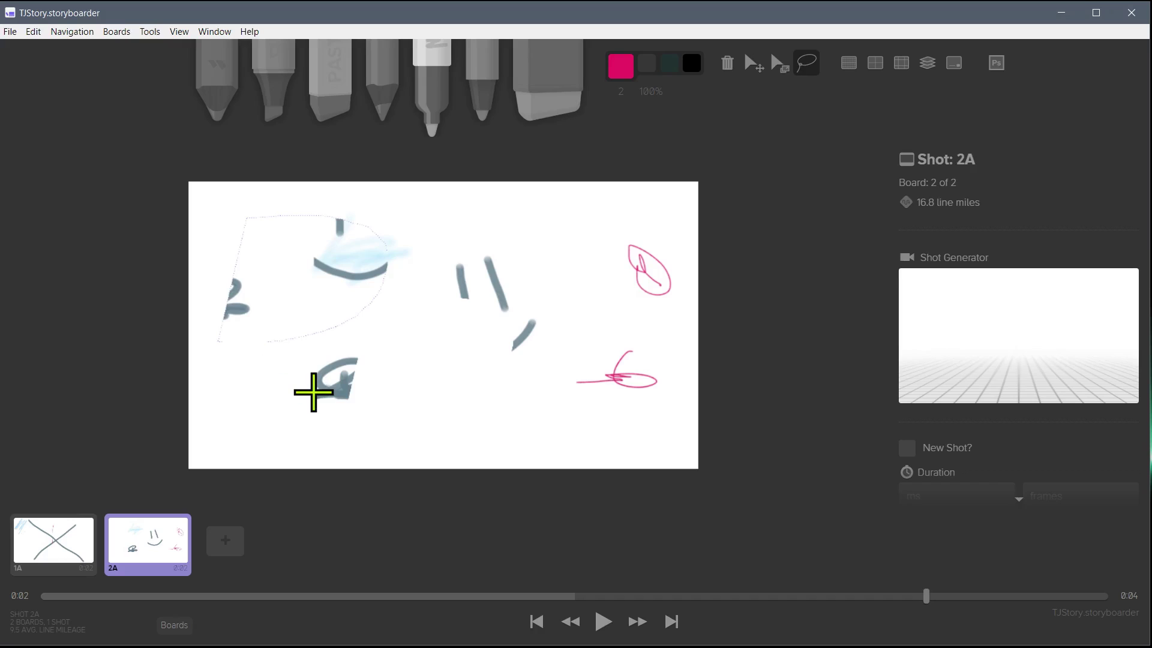
click(33, 31)
click(47, 53)
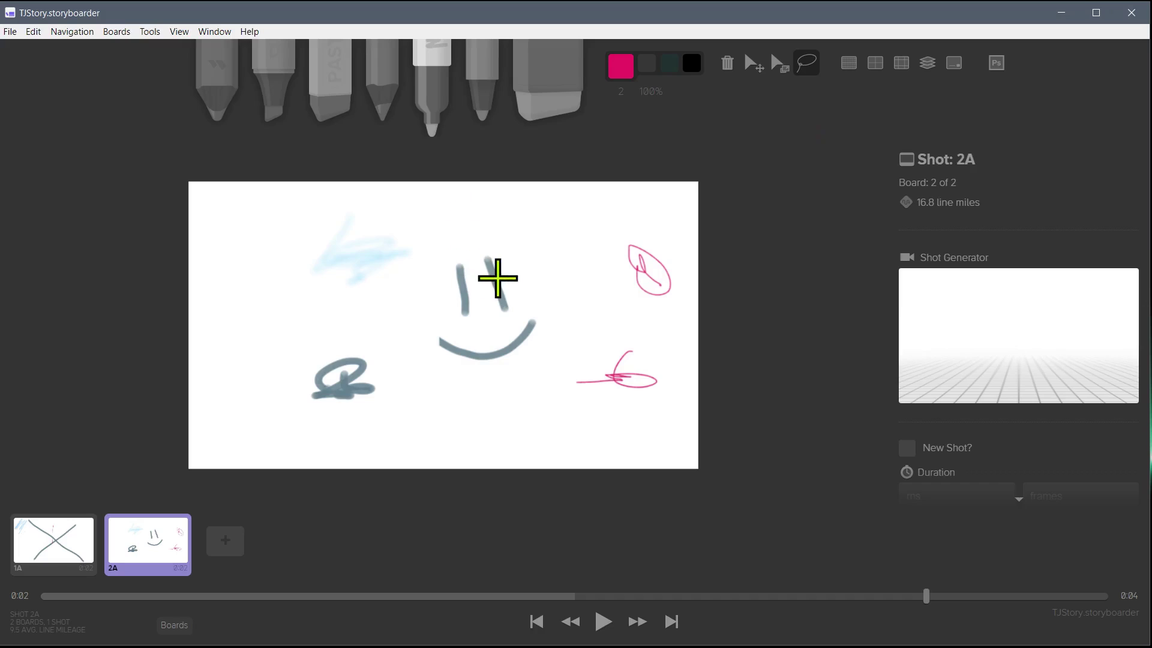
- Move the whole drawing left and down in Move Mode
key(m)
drag(502, 278, 513, 280)
mouse_move(587, 344)
mouse_down()
mouse_move(519, 326)
mouse_move(462, 332)
mouse_up()
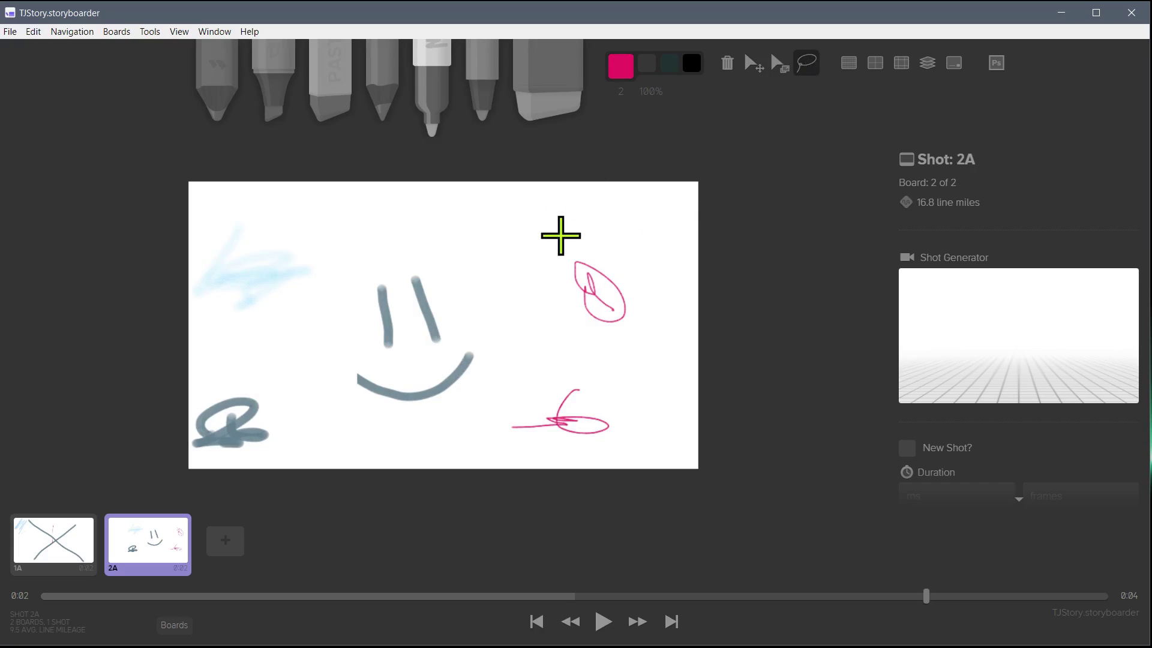
- Fill a lassoed area with solid magenta, then lasso and delete the smiley with a wedge of it
mouse_move(462, 284)
mouse_down()
mouse_move(572, 303)
mouse_move(554, 230)
mouse_move(581, 227)
mouse_up()
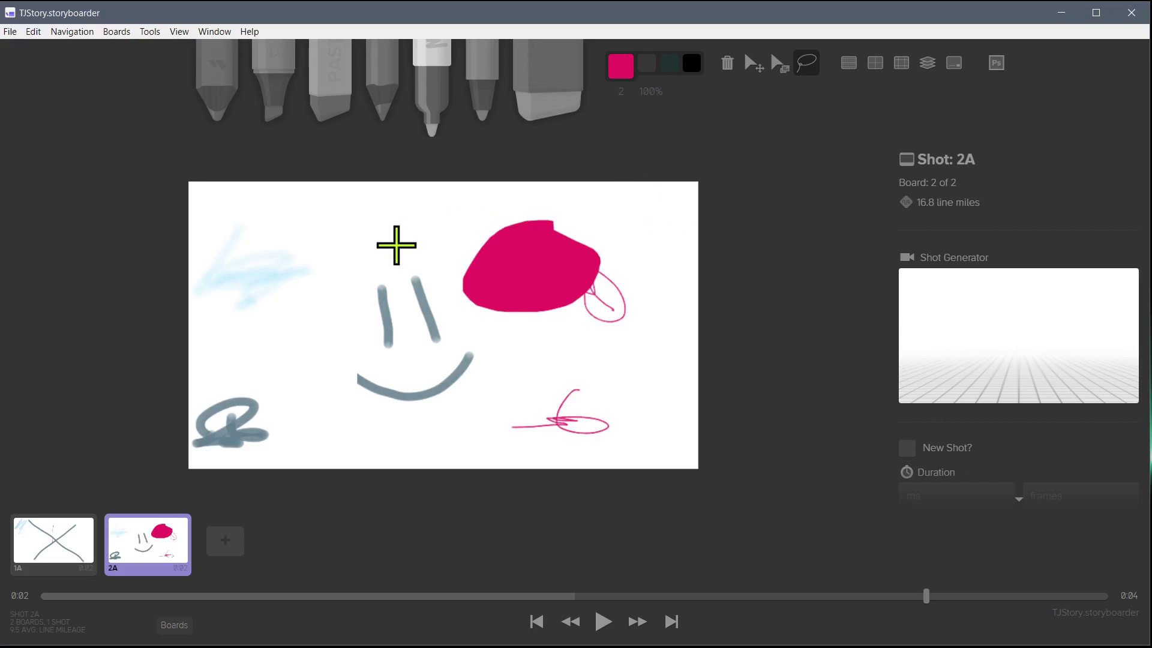
mouse_move(393, 244)
mouse_down()
mouse_move(364, 277)
mouse_move(334, 383)
mouse_up()
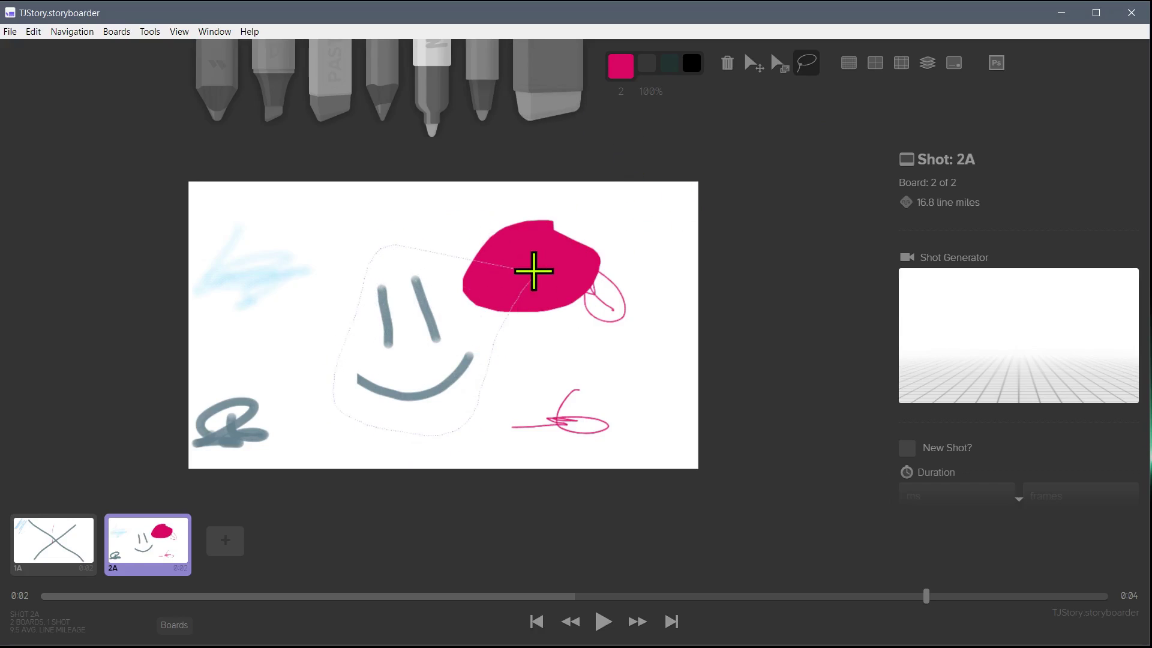
drag(533, 271, 532, 268)
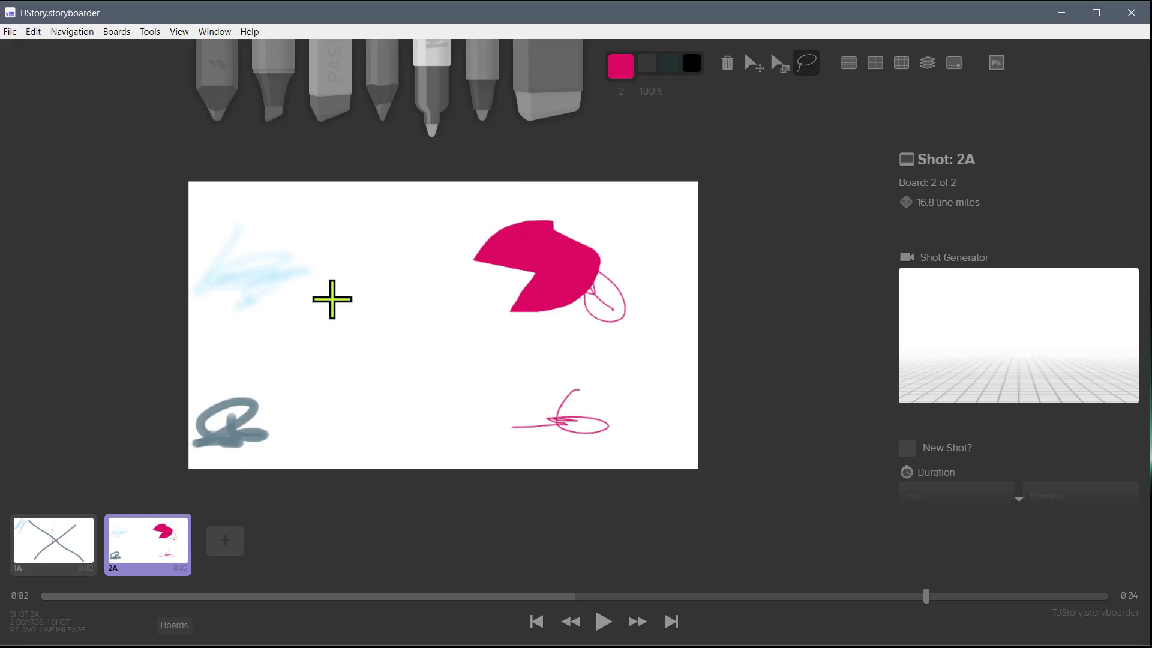
- Draw a long wavy grey line across board 2A with the size-26 marker, then choose orange pen at 25% opacity
click(276, 84)
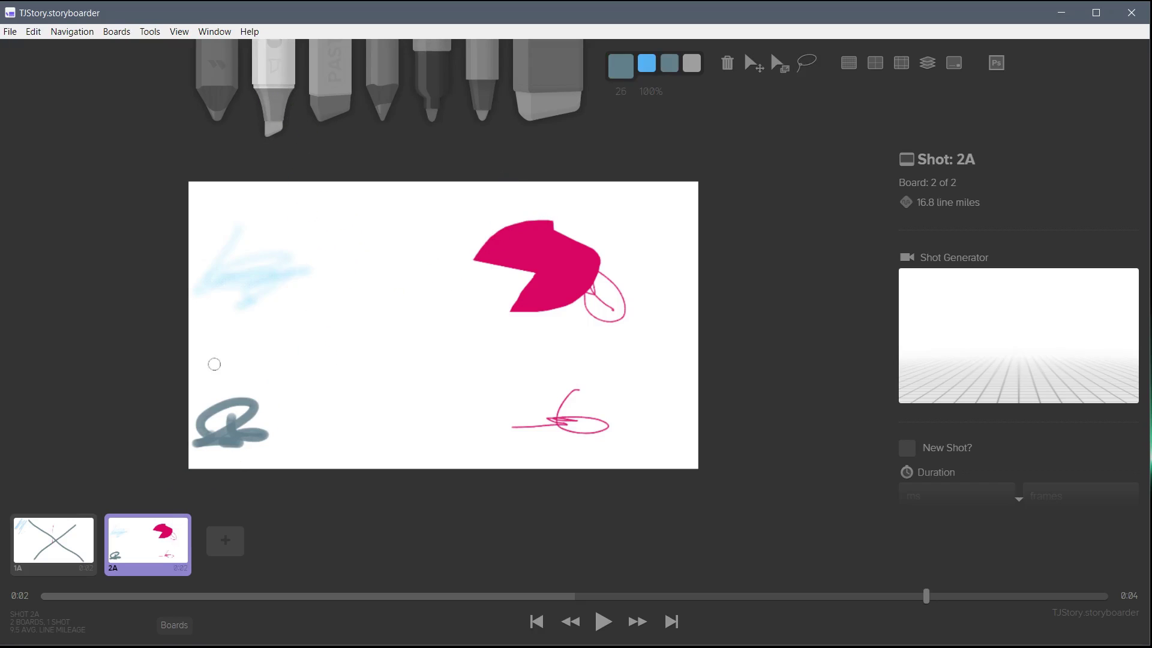
drag(262, 316, 659, 356)
click(487, 120)
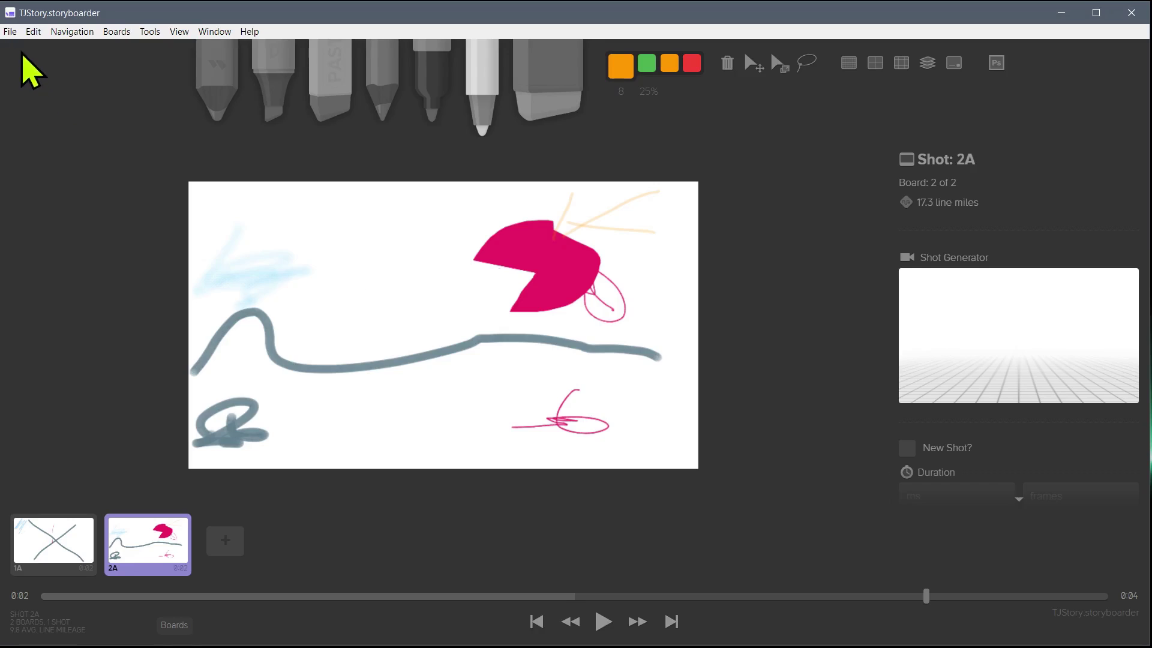
- Save the TJStory storyboard from the File menu and minimise Storyboarder to reveal the desktop
click(10, 31)
click(24, 47)
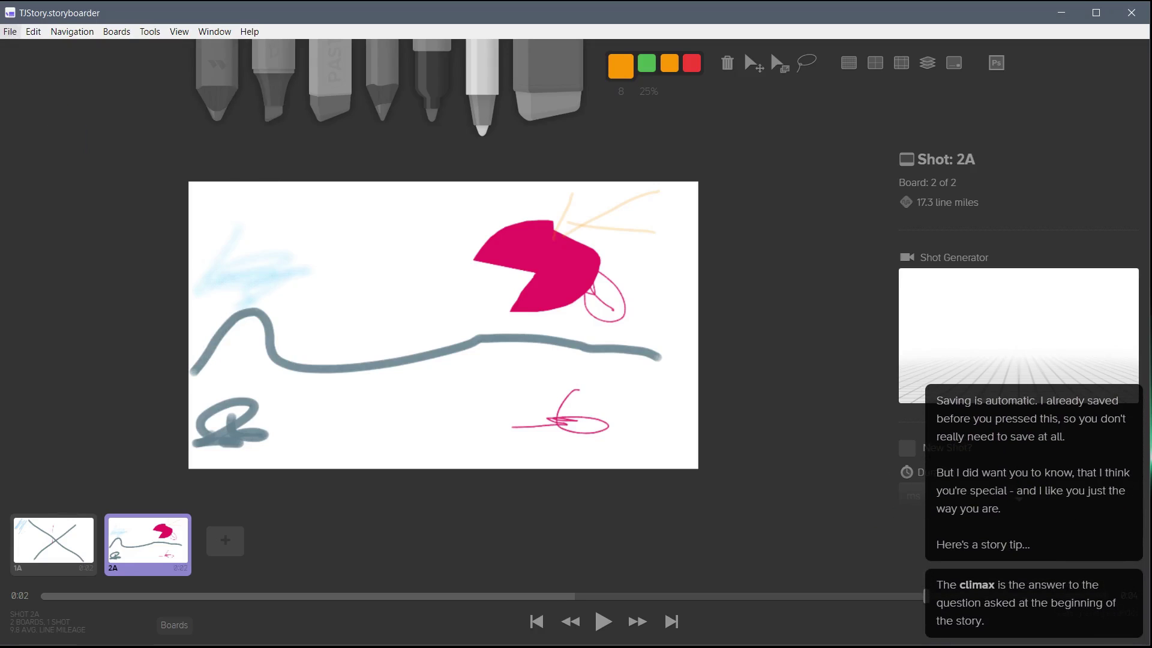
click(1060, 15)
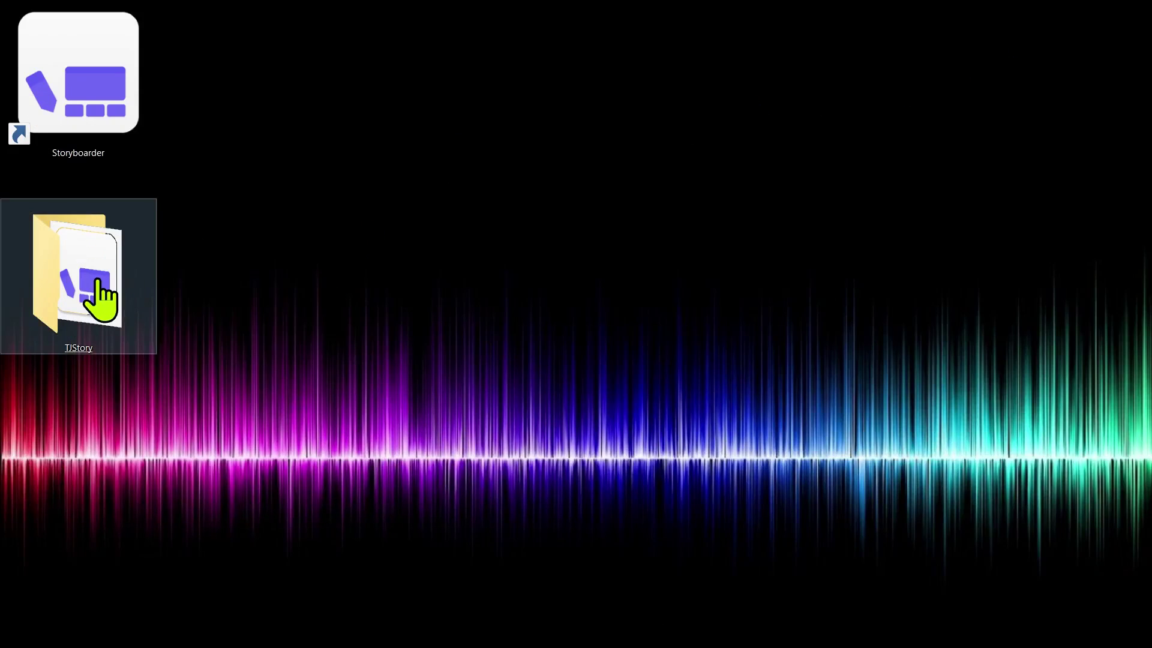
- Open the desktop TJStory folder, switch its view to Large icons and select the images folder
double_click(101, 281)
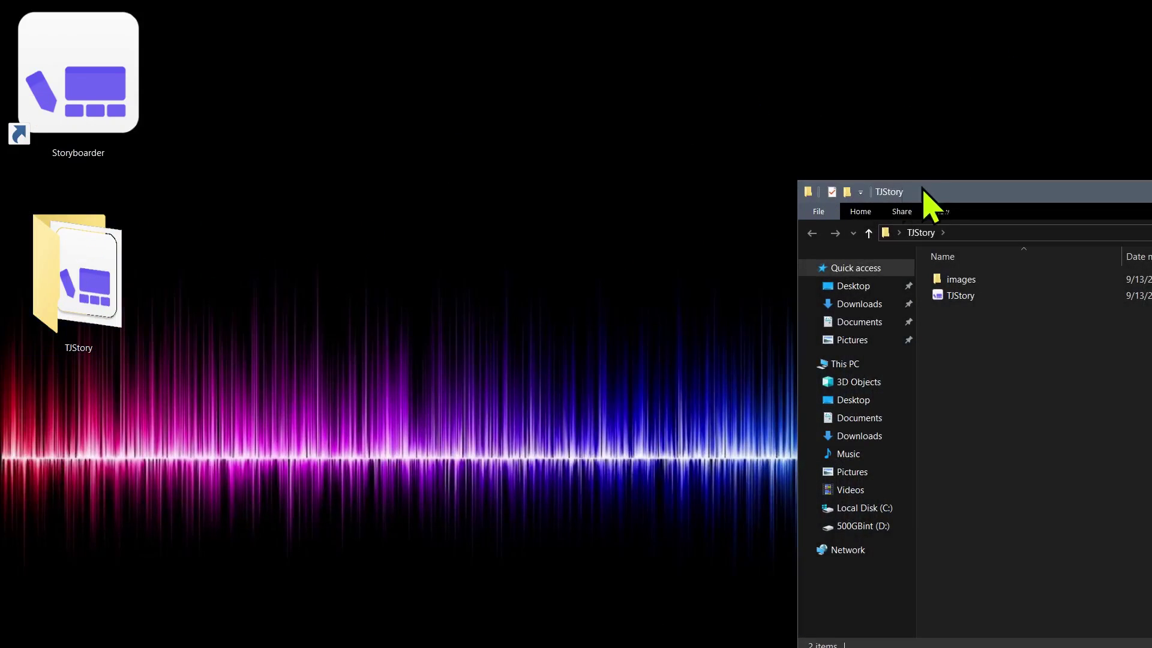
drag(930, 188, 296, 67)
right_click(346, 245)
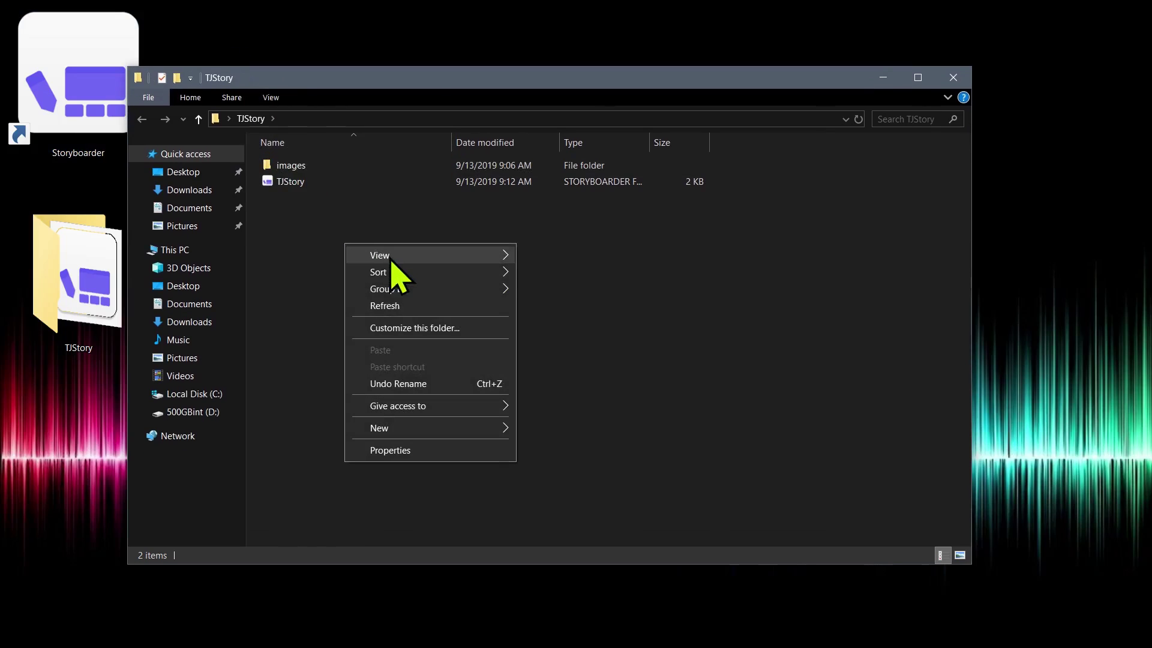
mouse_move(388, 264)
click(613, 268)
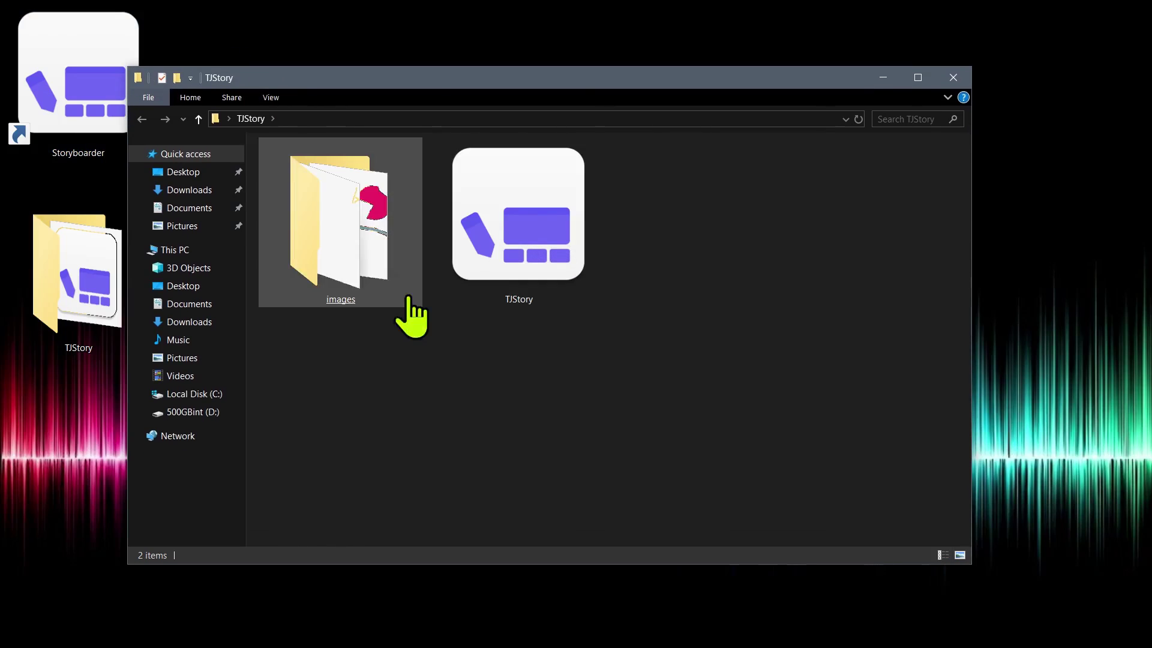
click(347, 270)
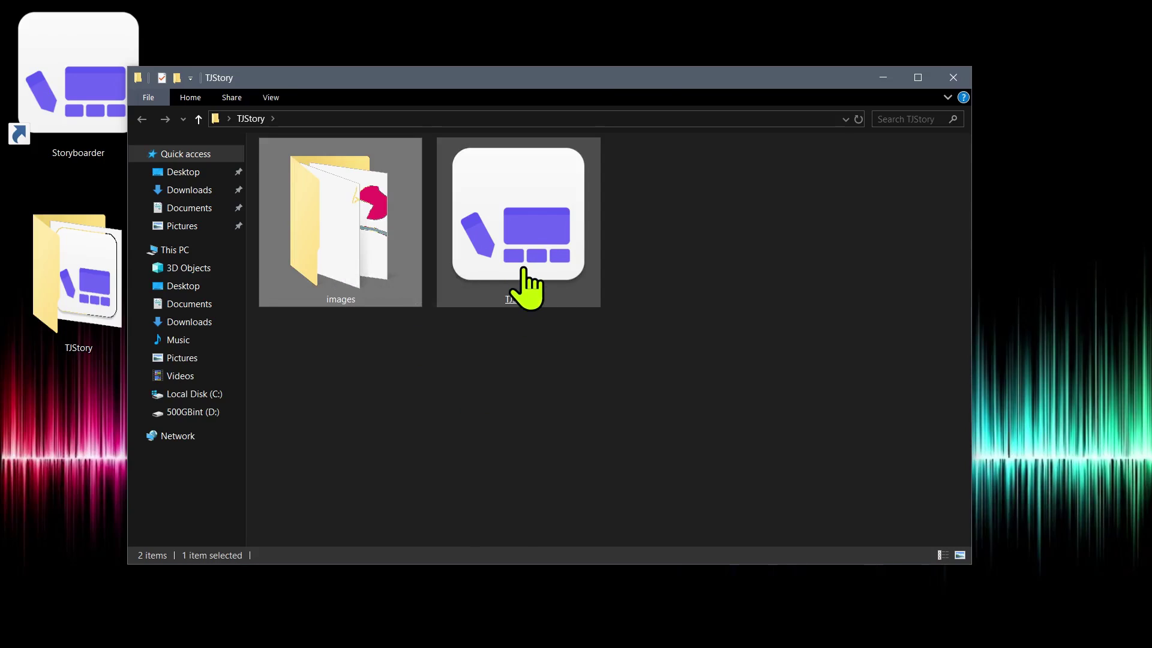
- Inspect the Properties of the TJStory storyboard file, highlighting its file type description
right_click(526, 290)
click(580, 540)
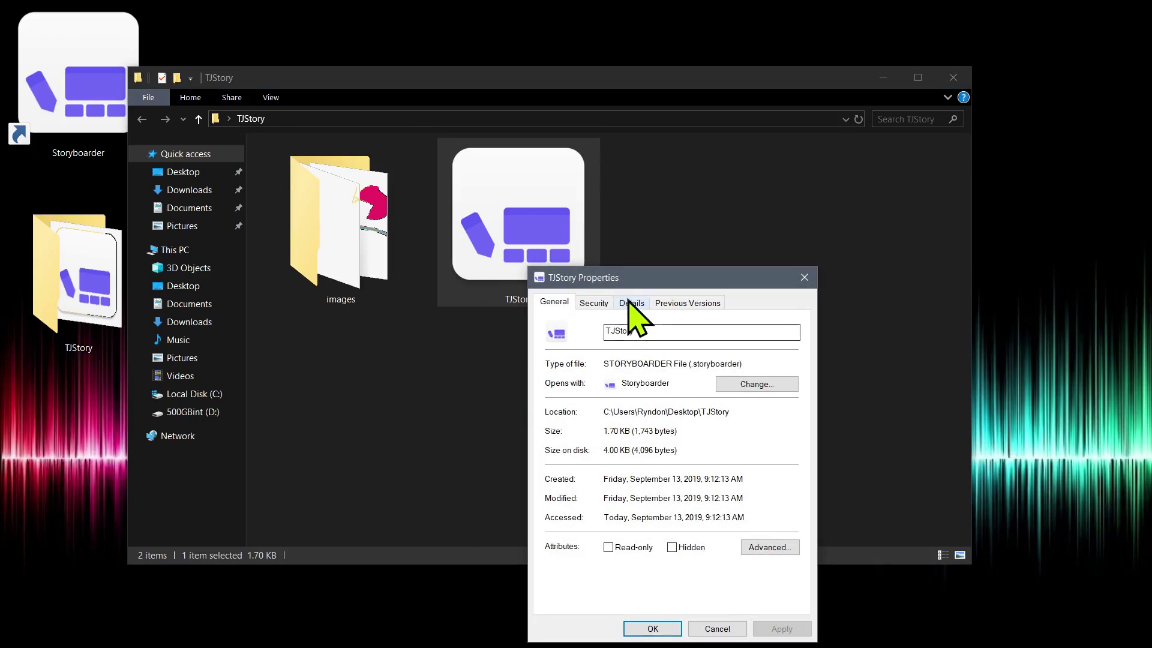
drag(618, 277, 484, 173)
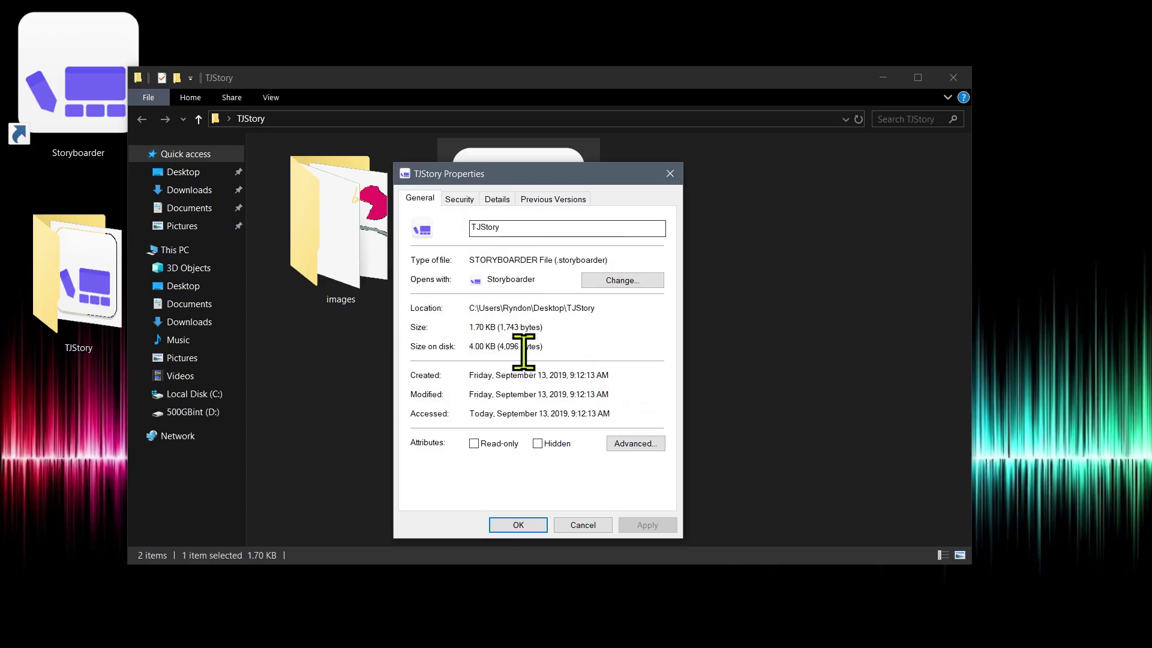
drag(605, 266, 523, 260)
click(670, 173)
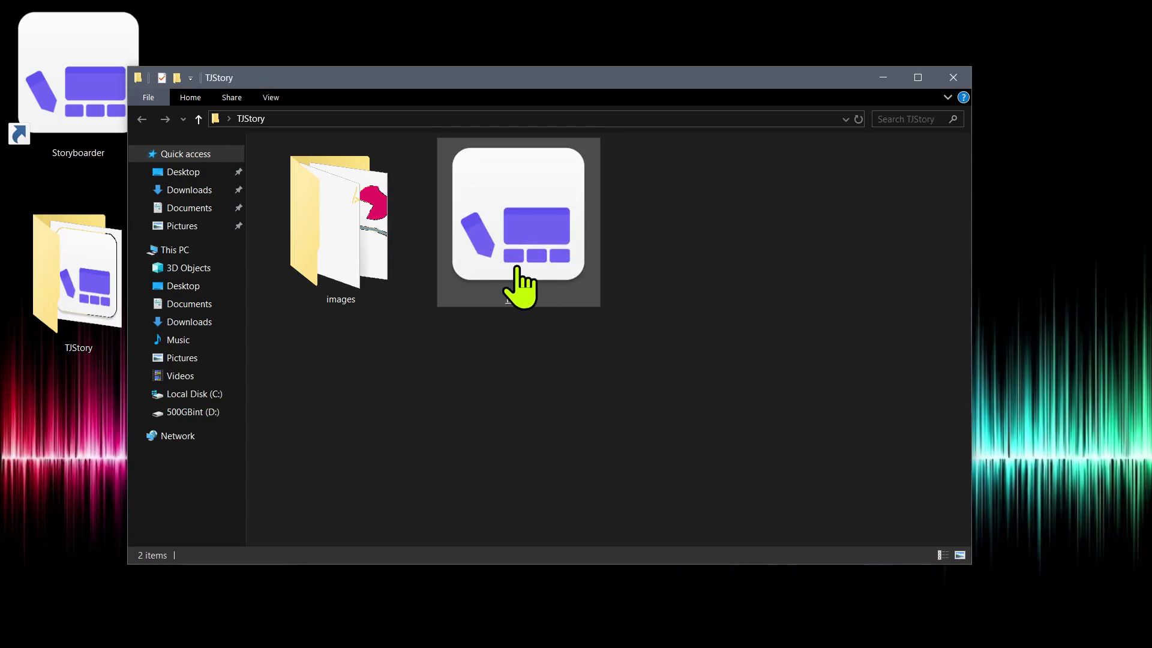
double_click(321, 257)
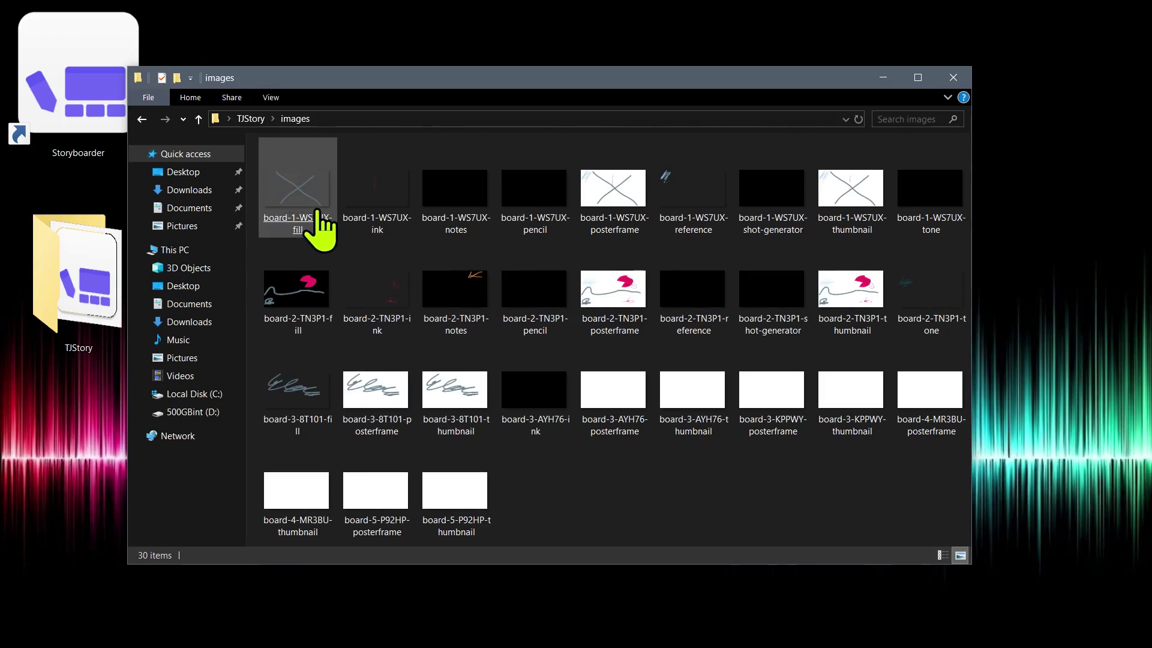
double_click(282, 216)
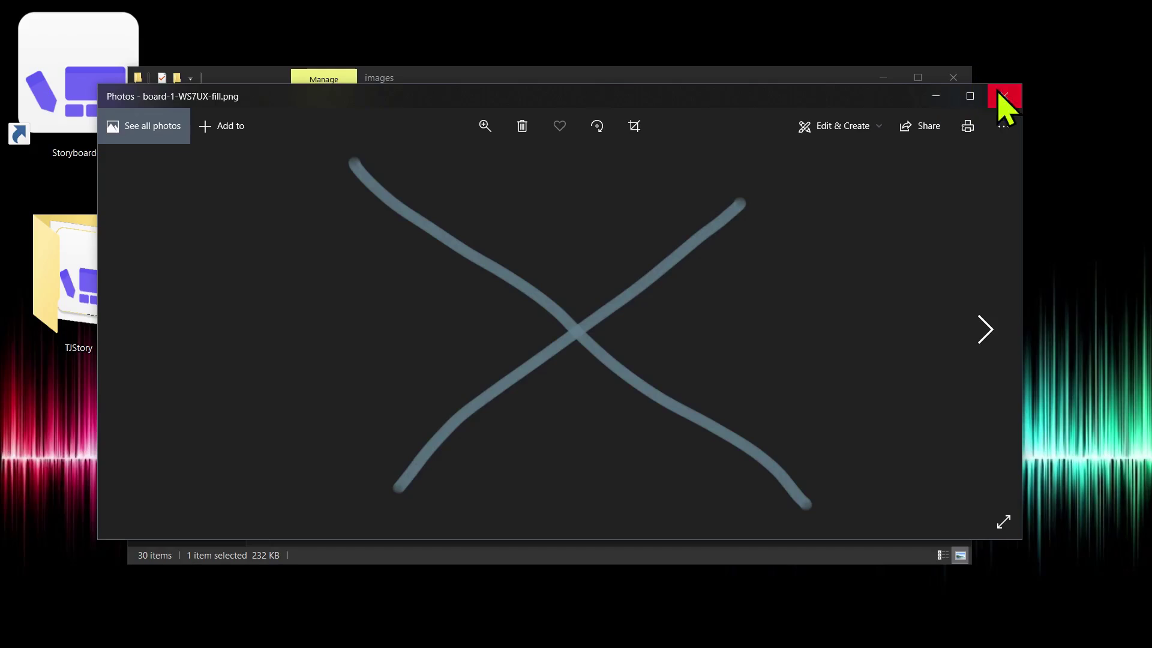
click(1003, 102)
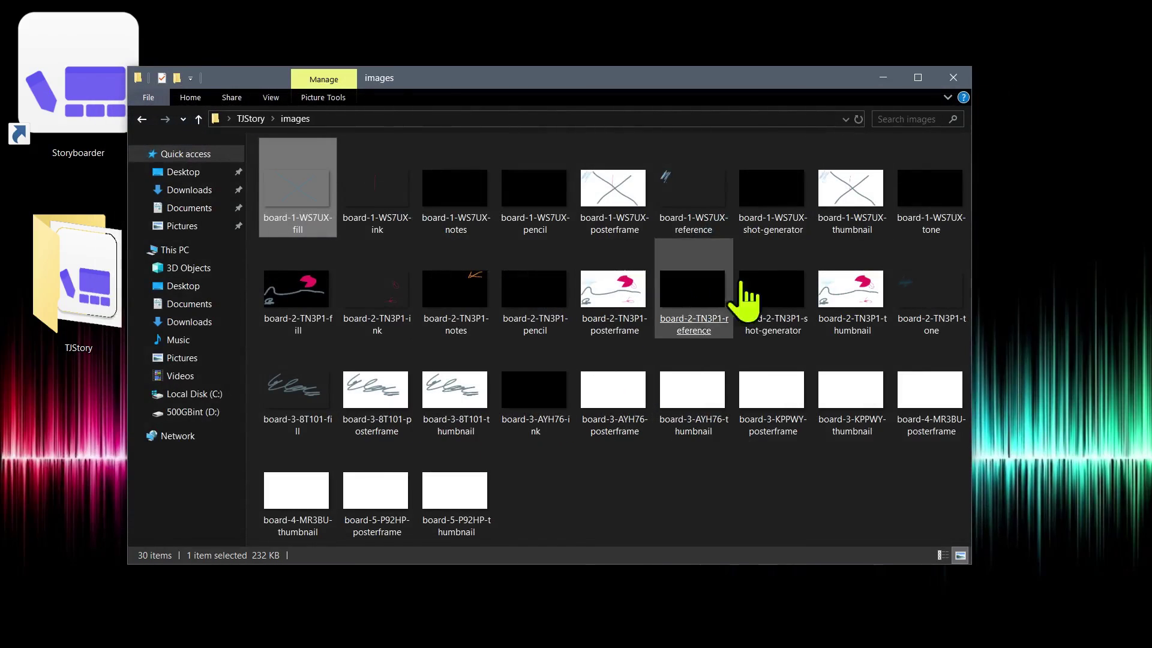
double_click(462, 303)
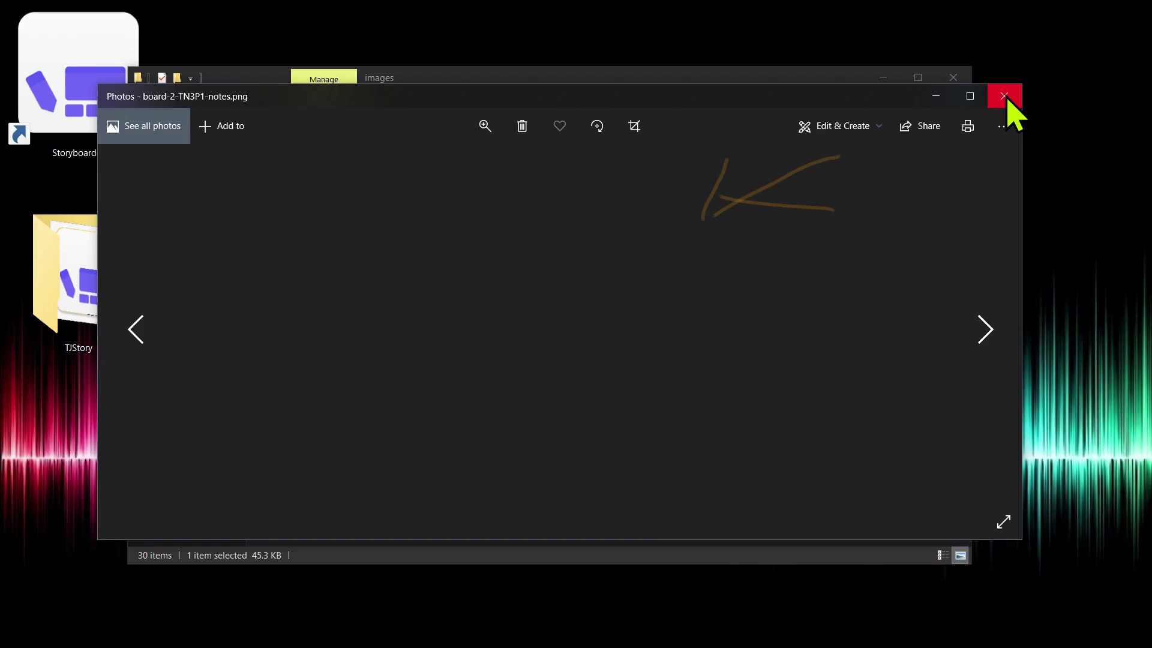
click(1003, 97)
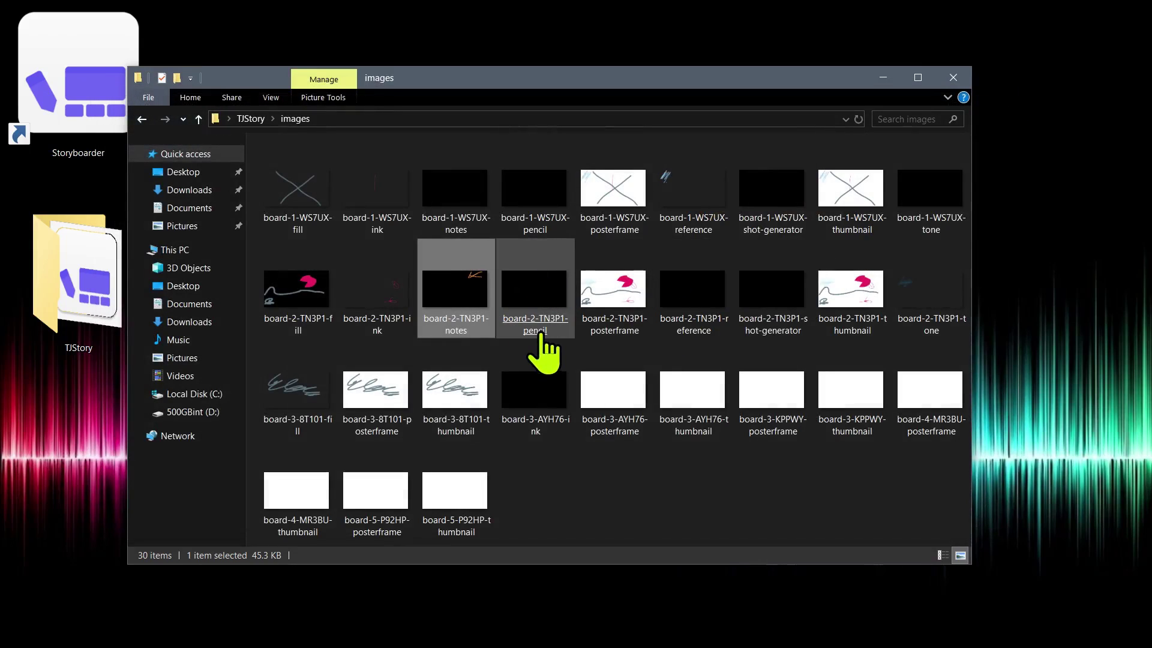
double_click(616, 324)
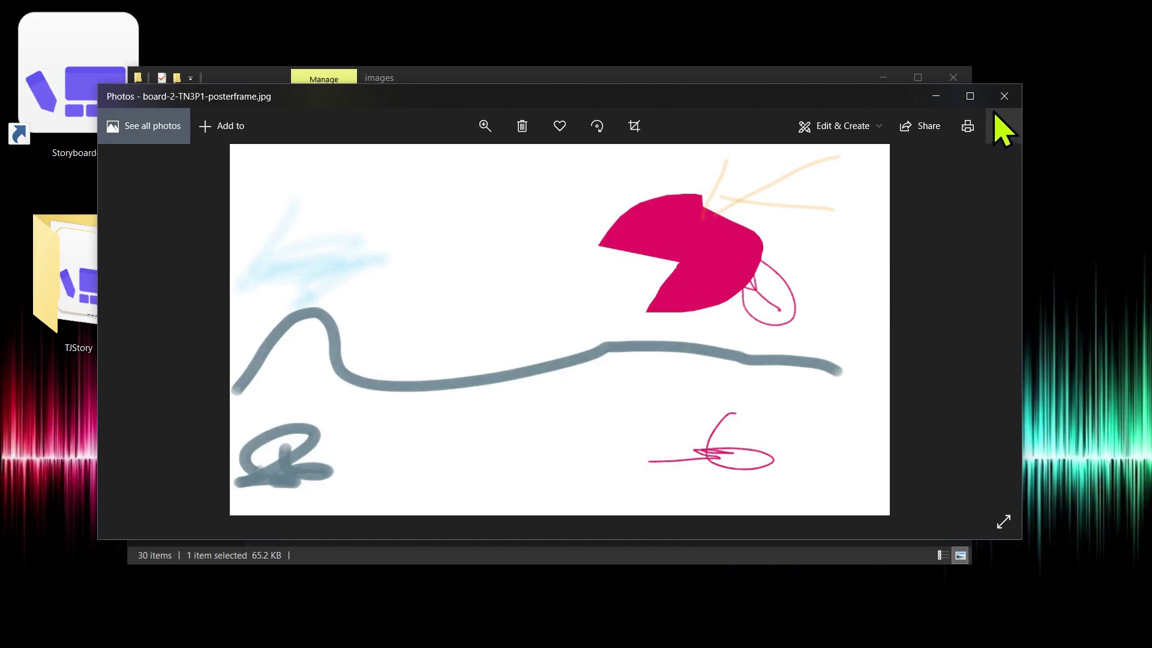
click(1004, 95)
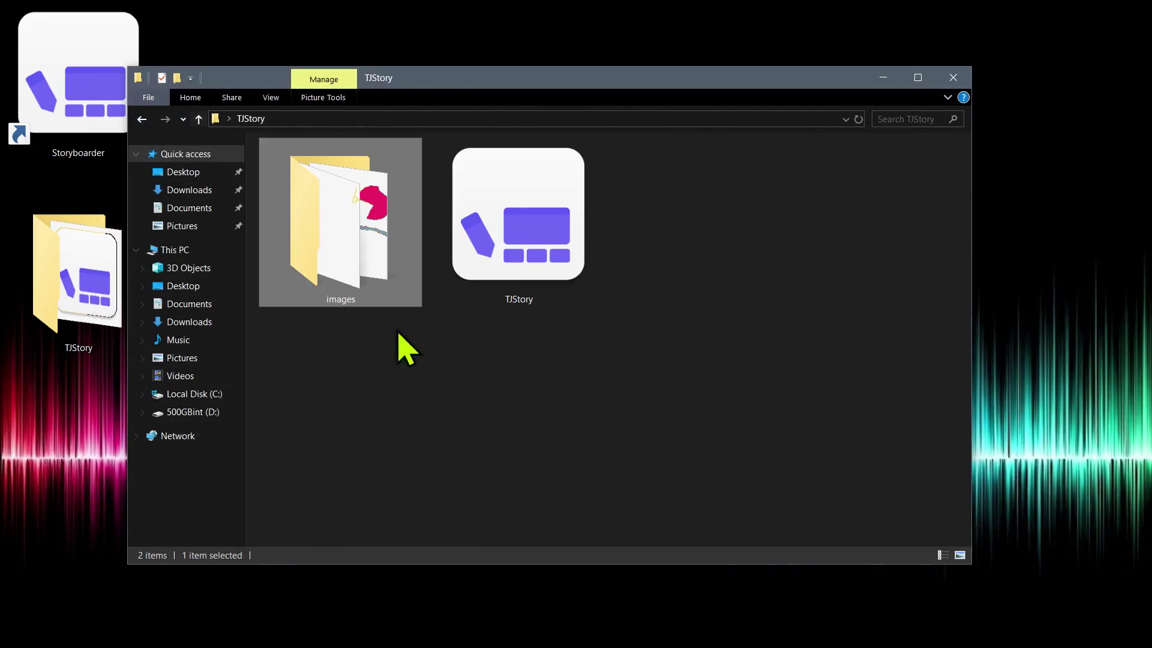
drag(318, 288, 362, 354)
click(359, 394)
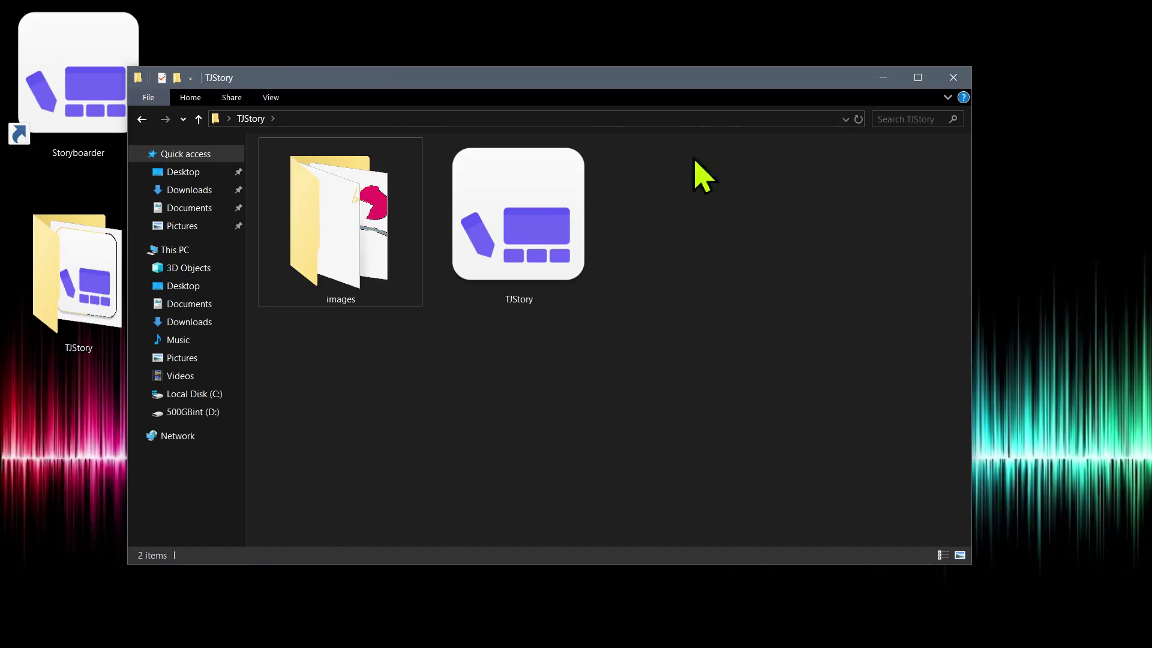
- Close Explorer, reopen the TJStory folder and load TJStory.storyboarder in Storyboarder, then resize its window
click(953, 77)
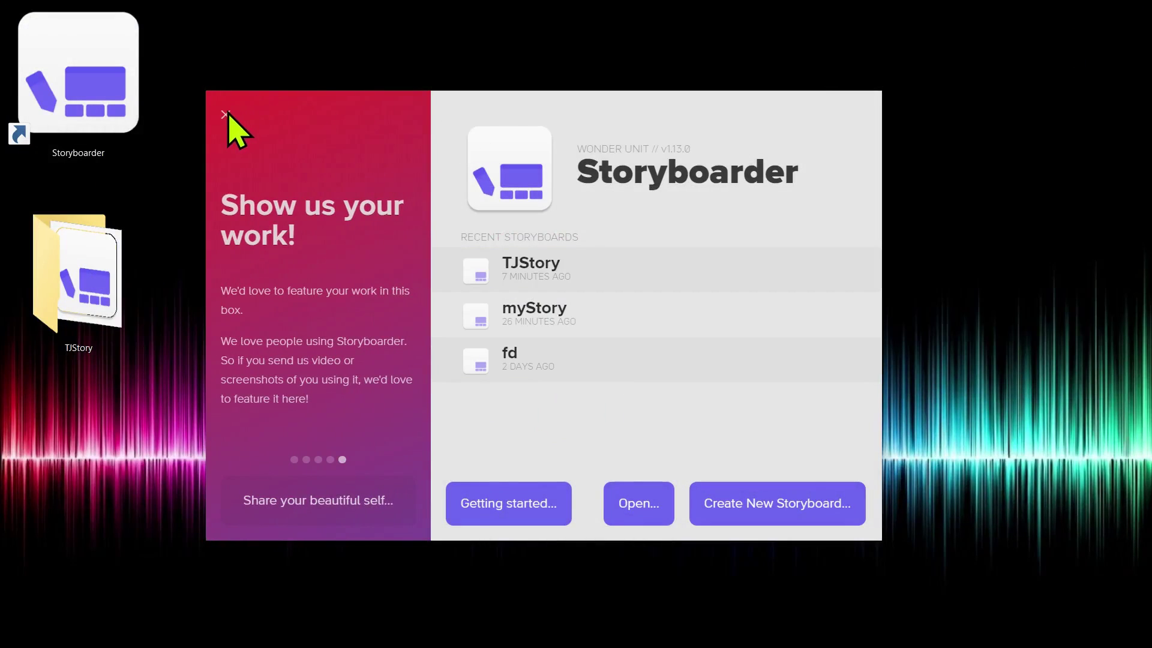
click(227, 115)
double_click(90, 276)
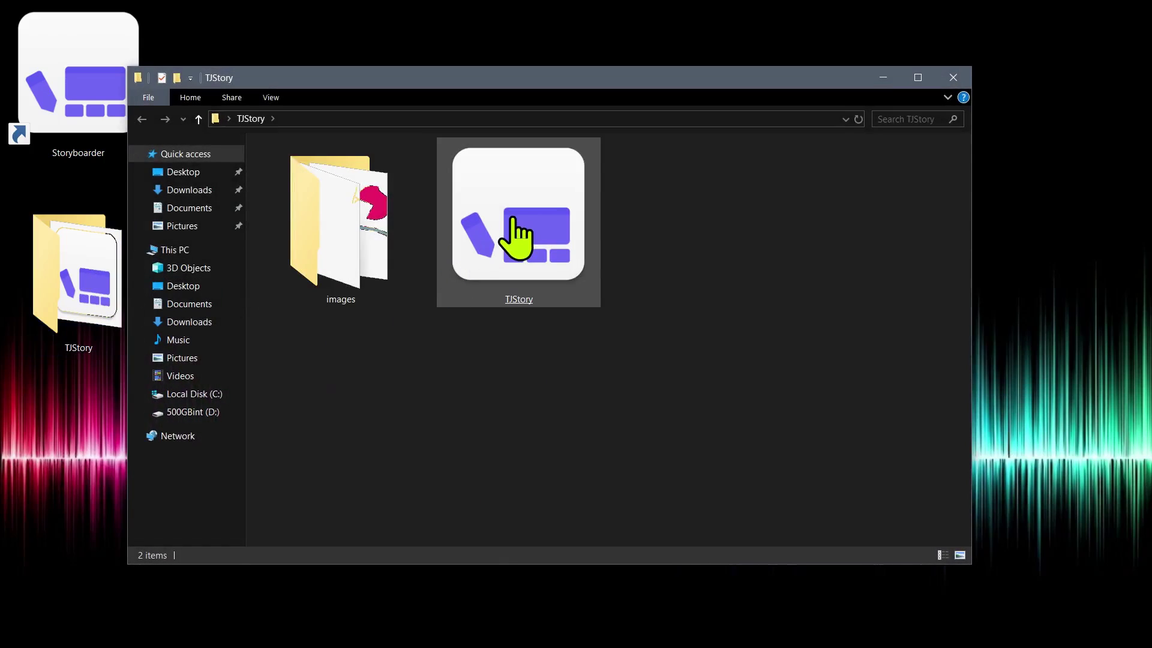
double_click(528, 243)
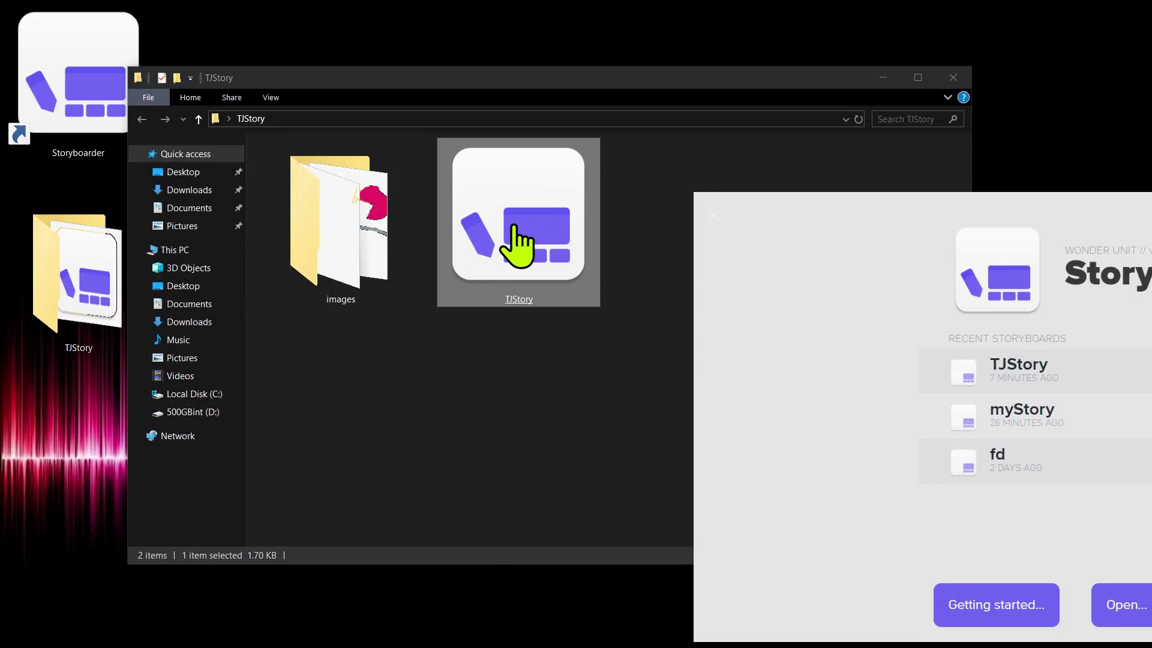
click(1027, 360)
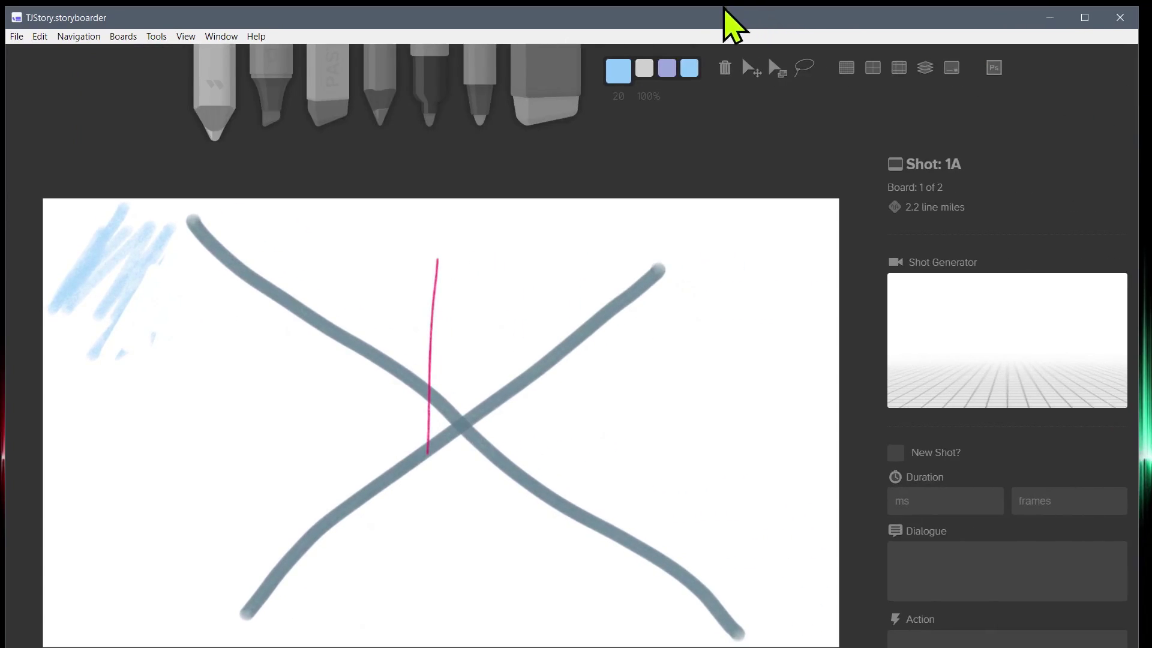
drag(722, 8, 648, 31)
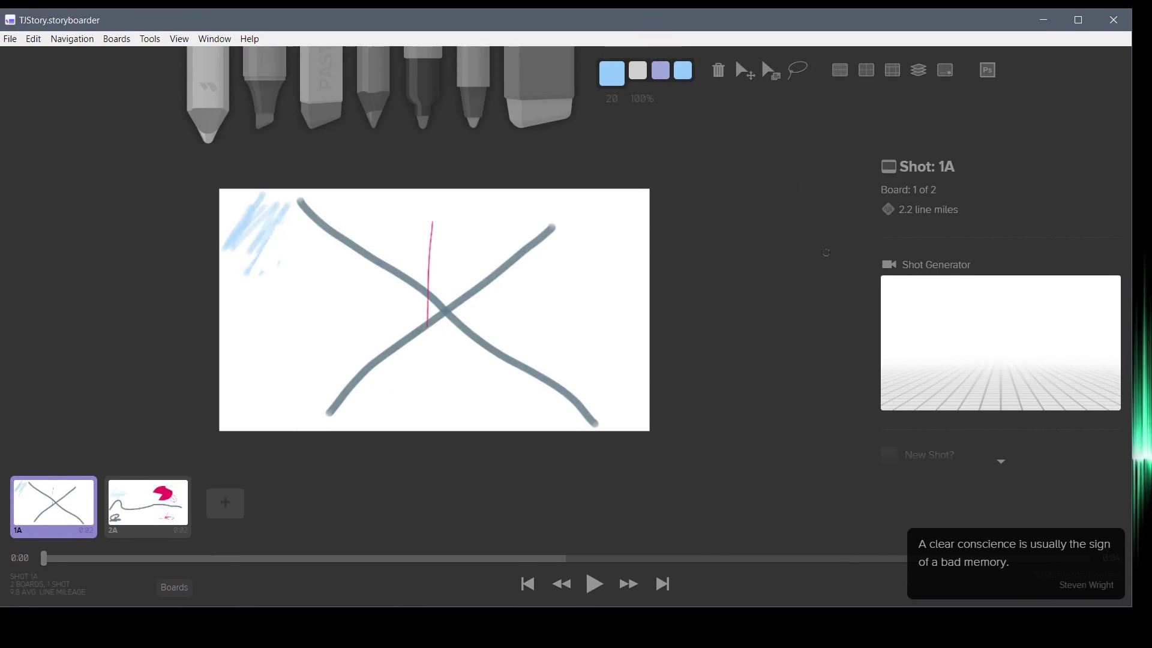